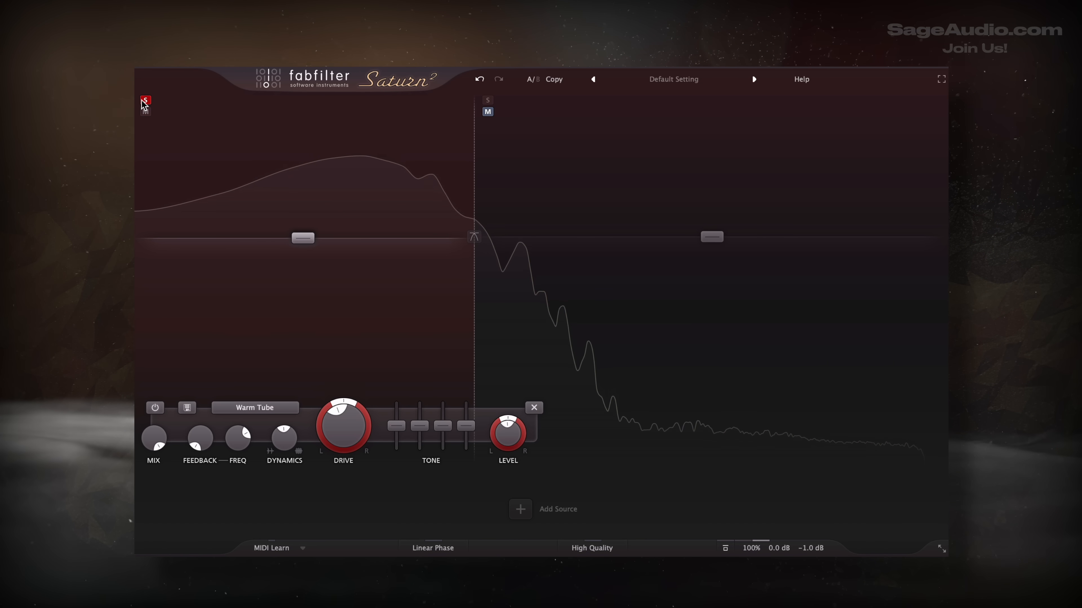
- Toggle the solo of the low band in Saturn 2 to audition its saturation
left_click(144, 101)
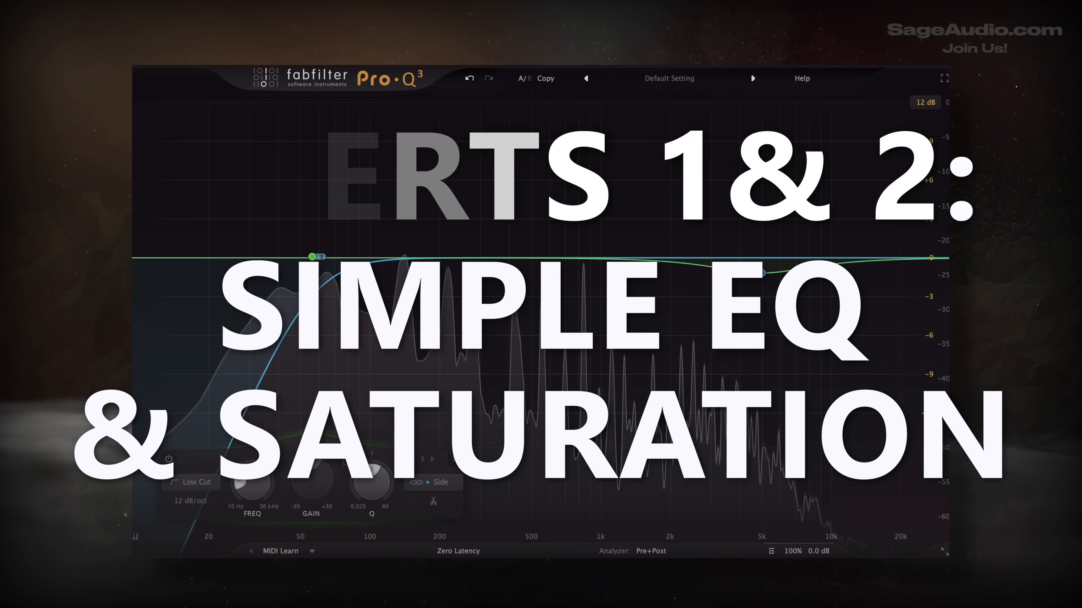
- In Pro-Q 3, tune the mid-channel bell cut to about 4784 Hz at −1.18 dB and fine-tune its Q
mouse_move(310, 260)
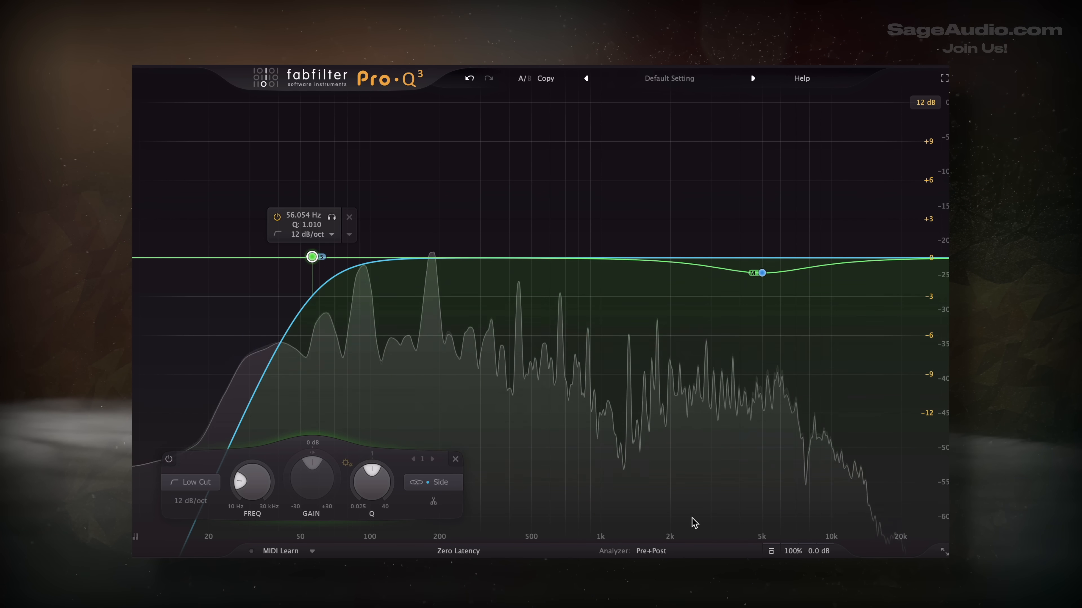
left_click_drag(781, 296, 785, 298)
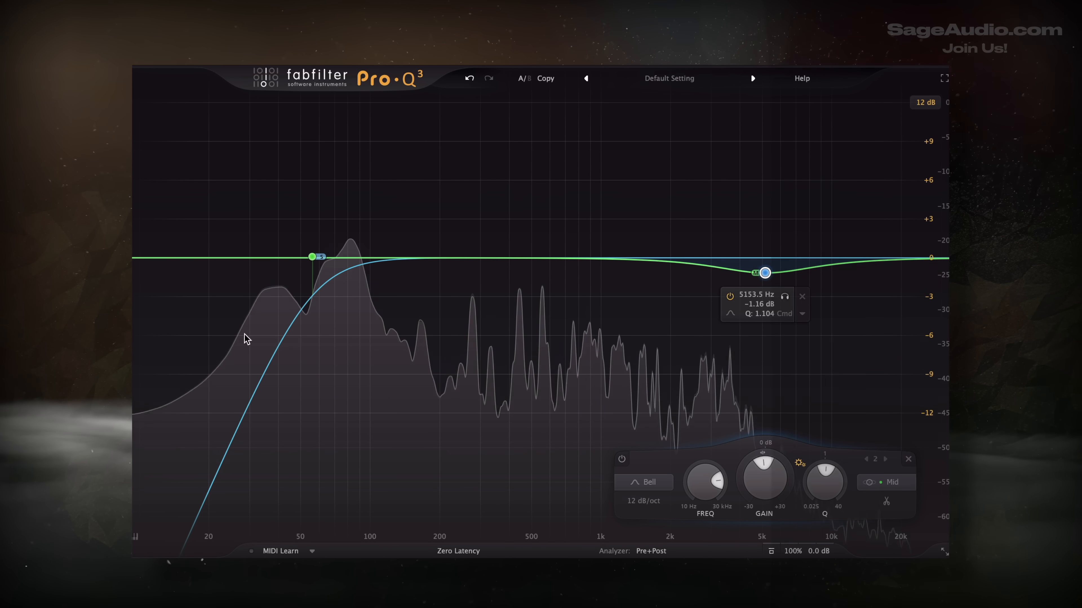
mouse_move(306, 260)
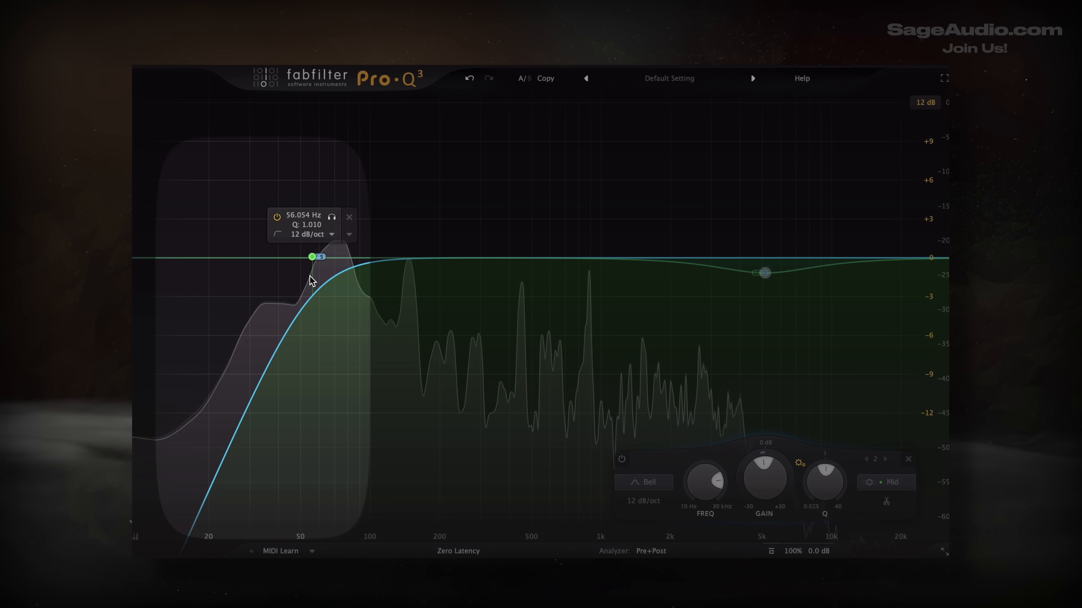
left_click_drag(172, 160, 247, 462)
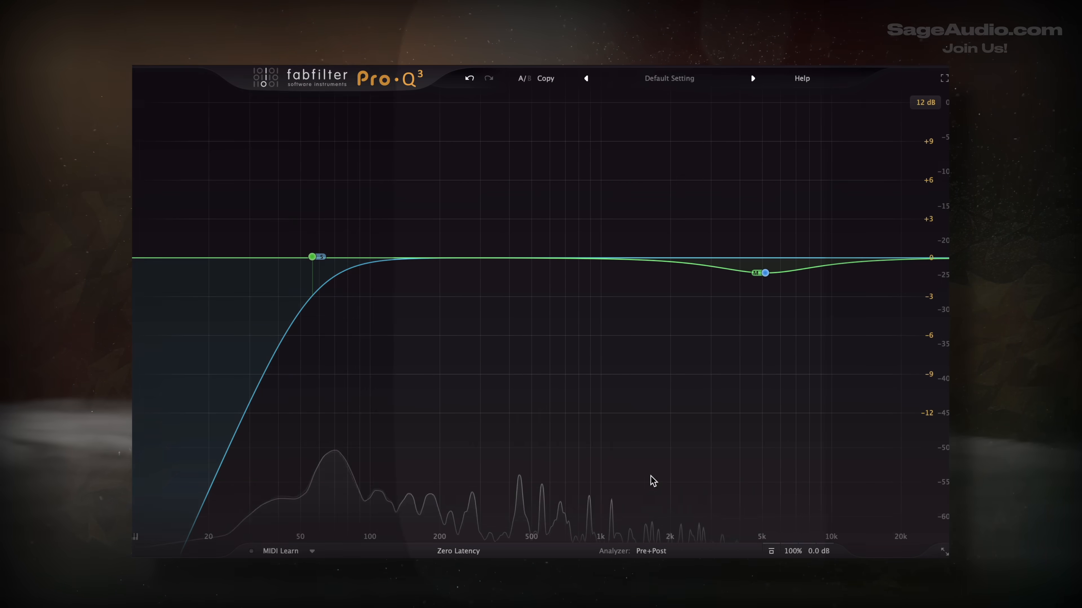
mouse_move(771, 282)
left_click_drag(784, 297, 780, 298)
mouse_move(817, 477)
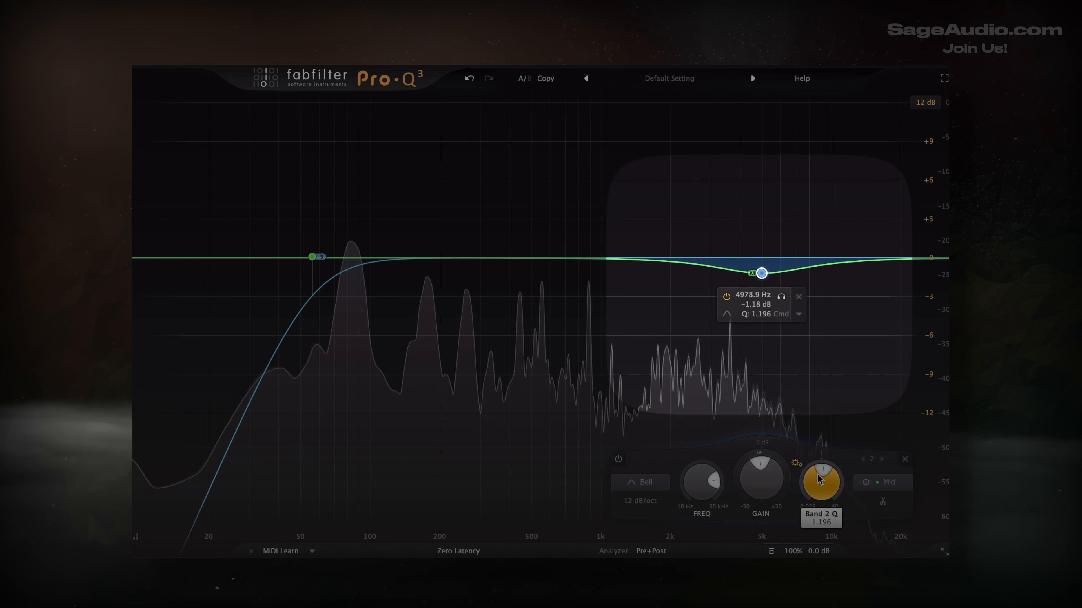
left_click_drag(818, 479, 818, 468)
mouse_move(708, 498)
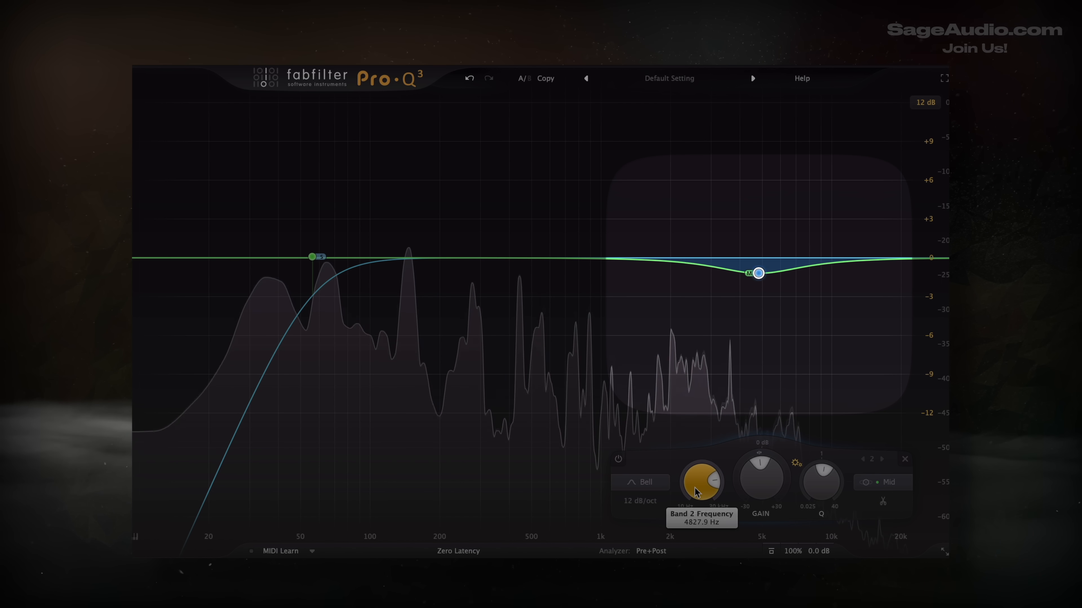
left_click_drag(697, 523, 701, 492)
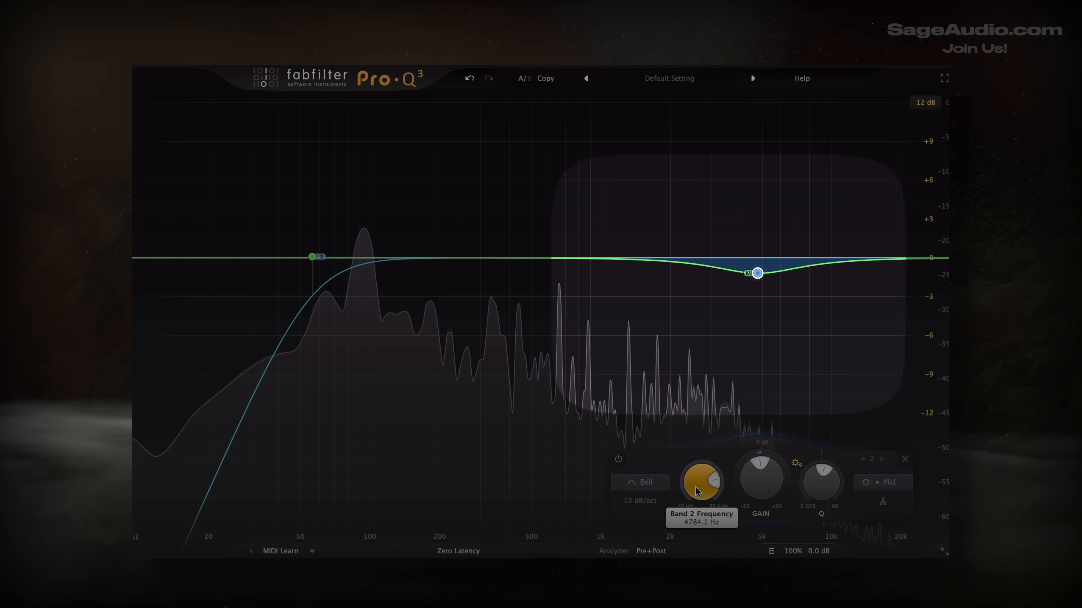
- Add a stereo bell cut at about 785 Hz and −1.27 dB, and remove it again
left_click_drag(575, 261, 575, 278)
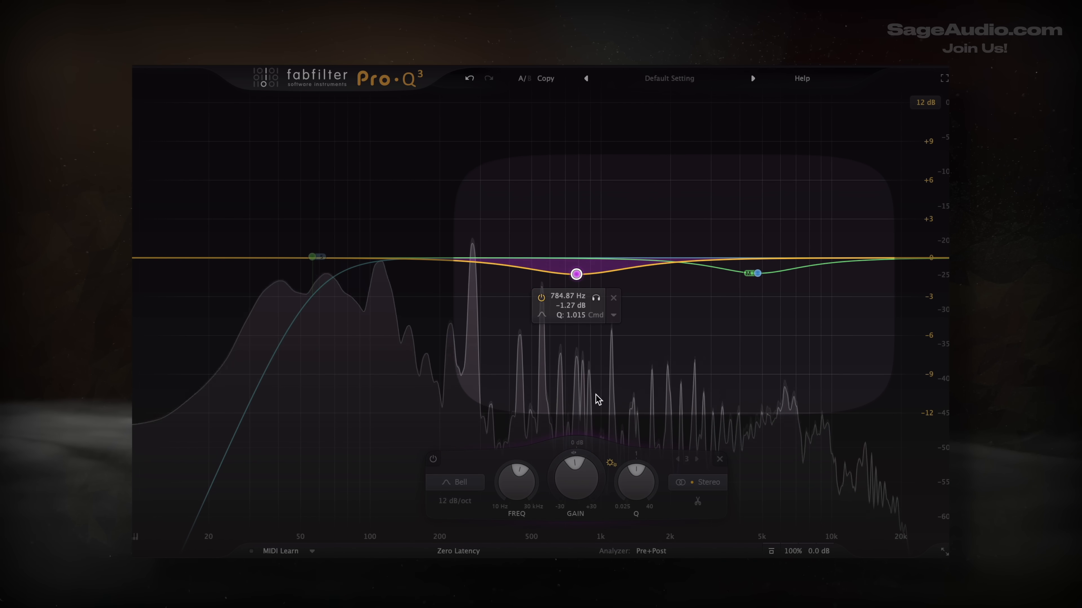
left_click(719, 459)
- Reselect and slightly raise the mid bell cut's frequency, and choose Zero Latency as the processing mode
left_click(757, 273)
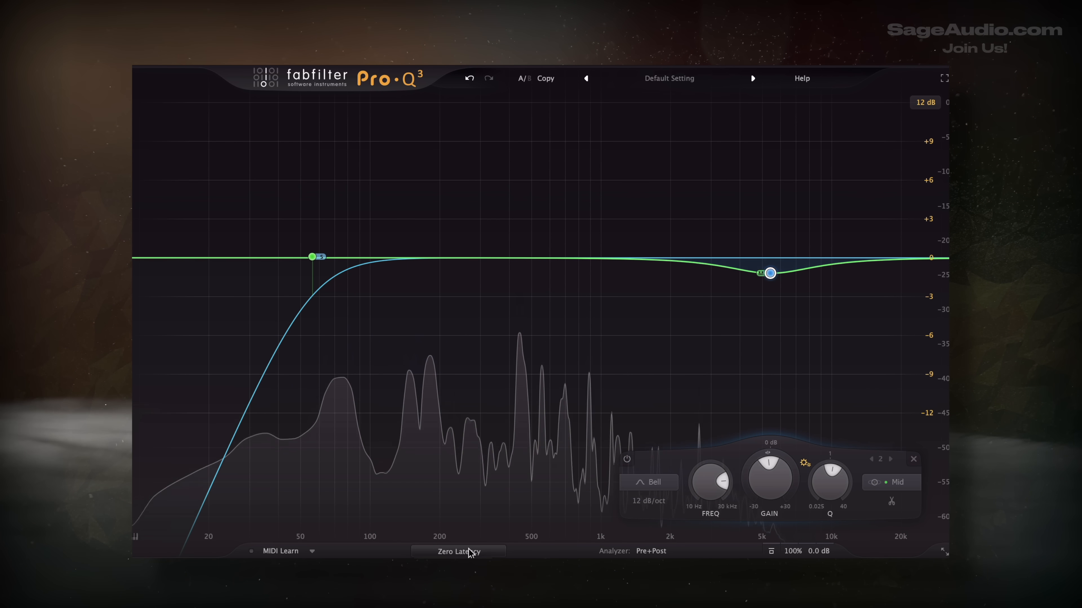
left_click(441, 483)
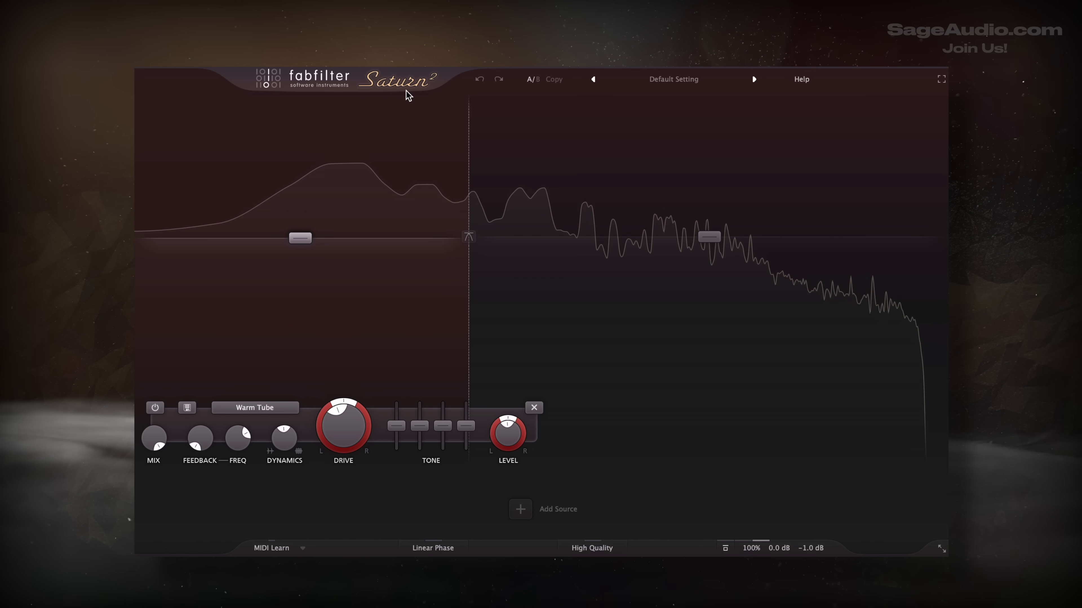
- In Saturn 2, move the band crossover to about 286.62 Hz and toggle the low band's solo
left_click_drag(468, 179, 473, 179)
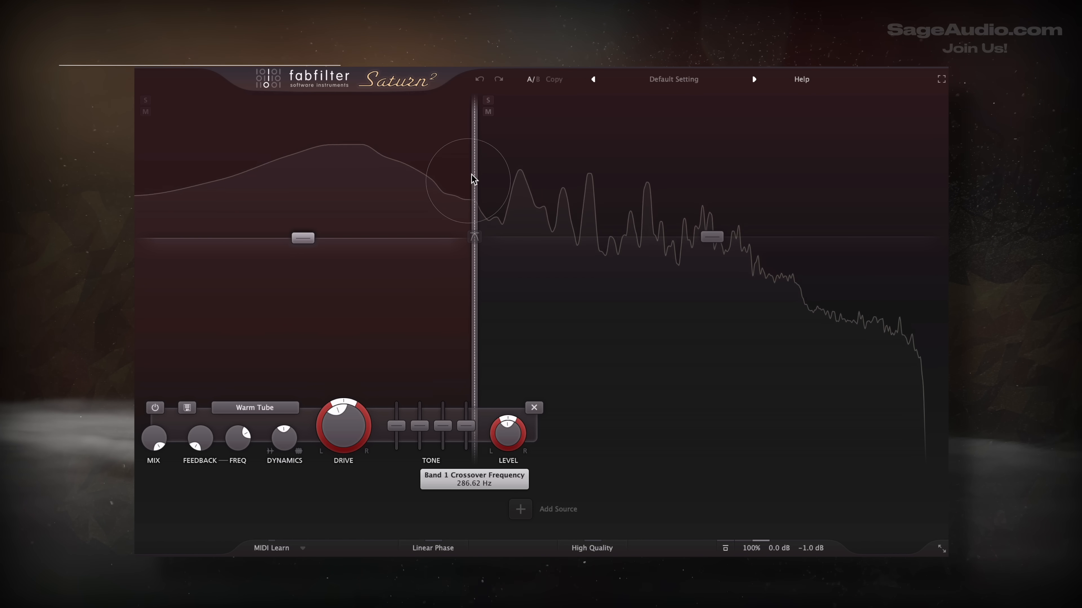
left_click(143, 102)
- Bypass the high band's distortion and reselect the low band with its Warm Tube saturation
left_click(611, 320)
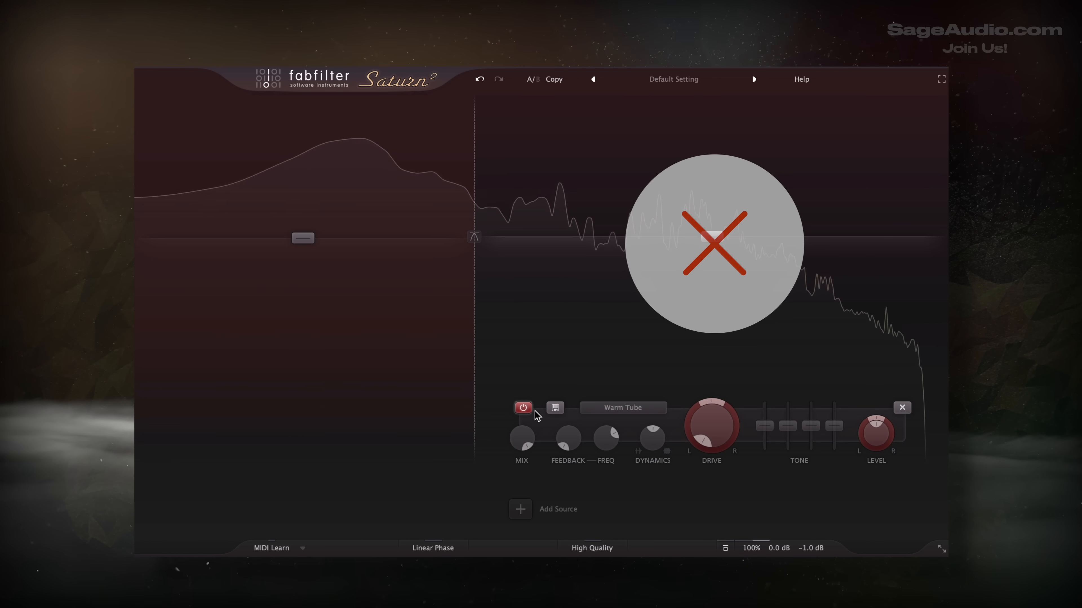
left_click(263, 333)
left_click_drag(213, 338, 474, 357)
left_click_drag(609, 162, 872, 350)
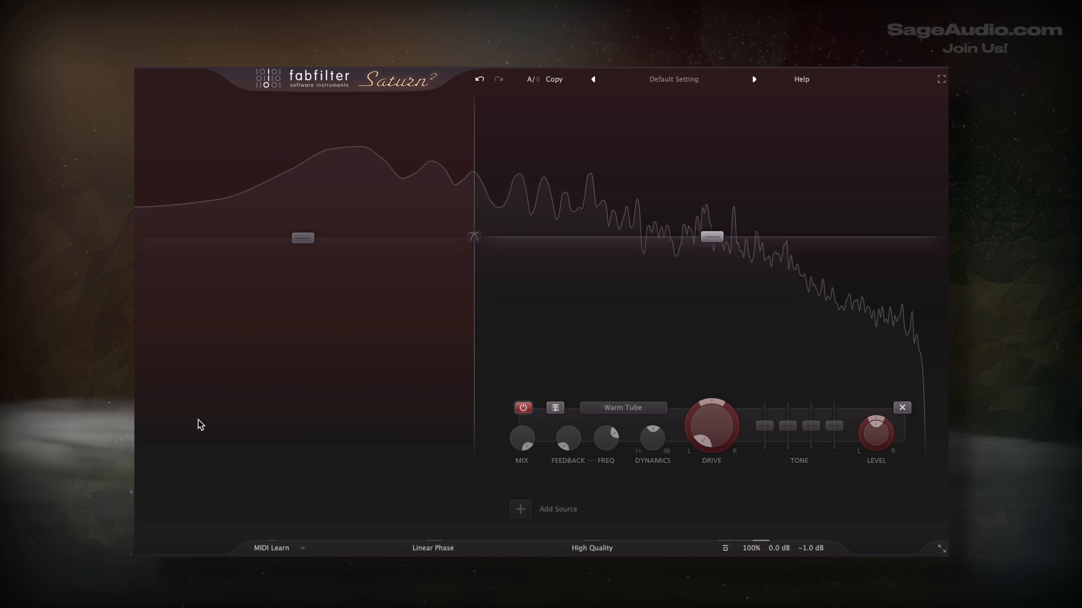
left_click(308, 238)
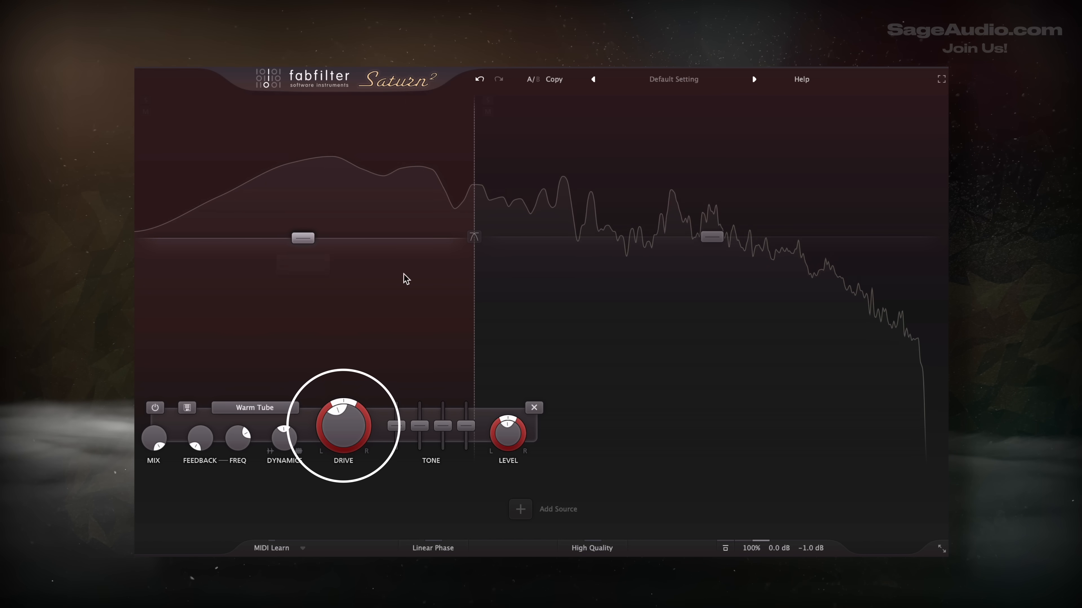
- Fine-tune the low band's drive with High Quality processing and toggle the saturator's bypass for comparison
left_click(602, 550)
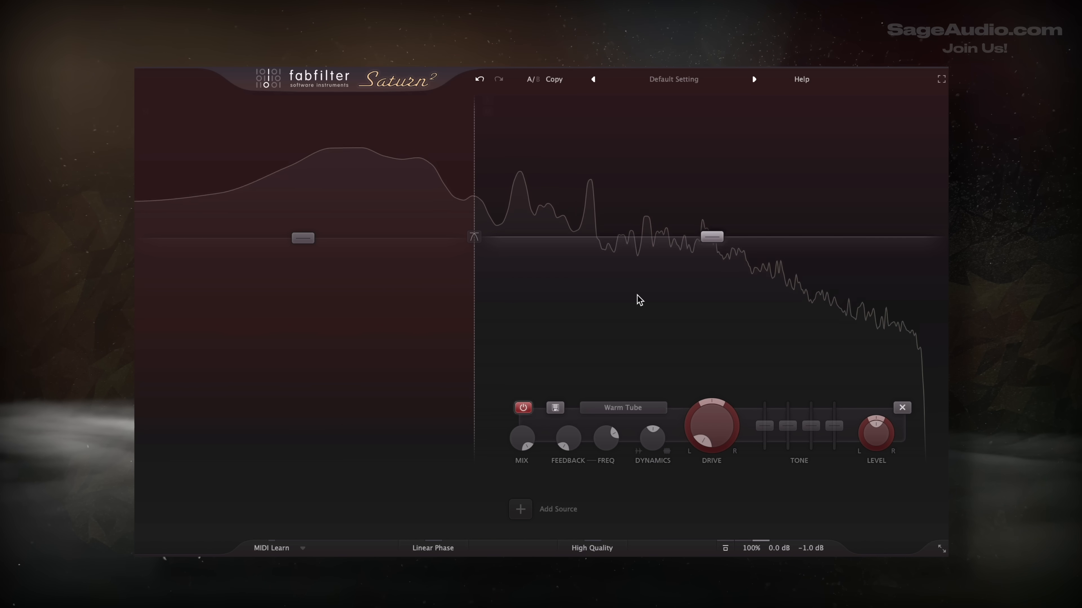
left_click(300, 331)
left_click_drag(339, 433, 336, 420)
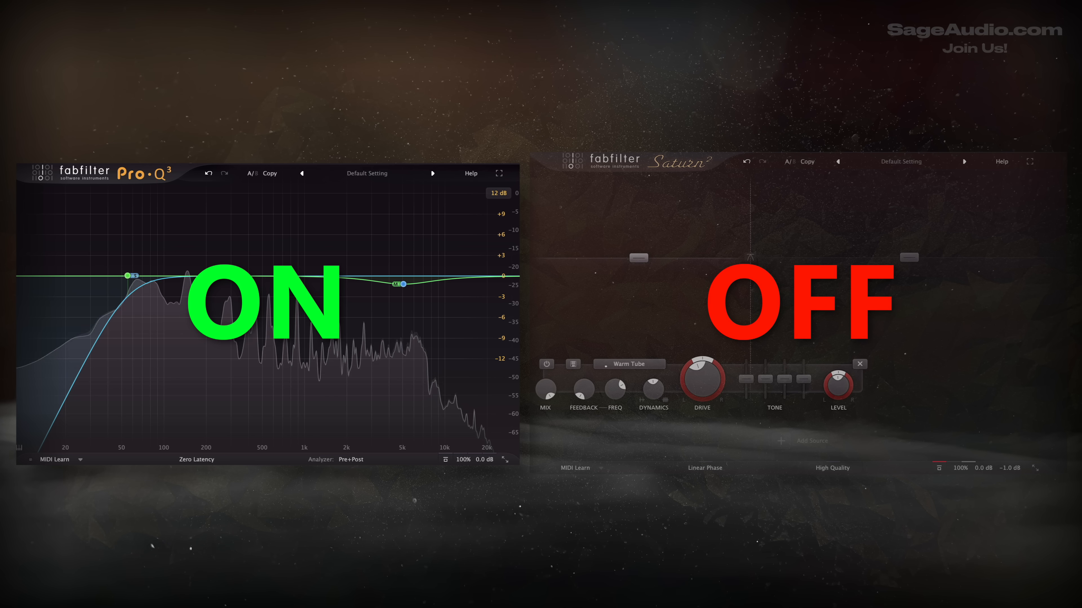
left_click(939, 469)
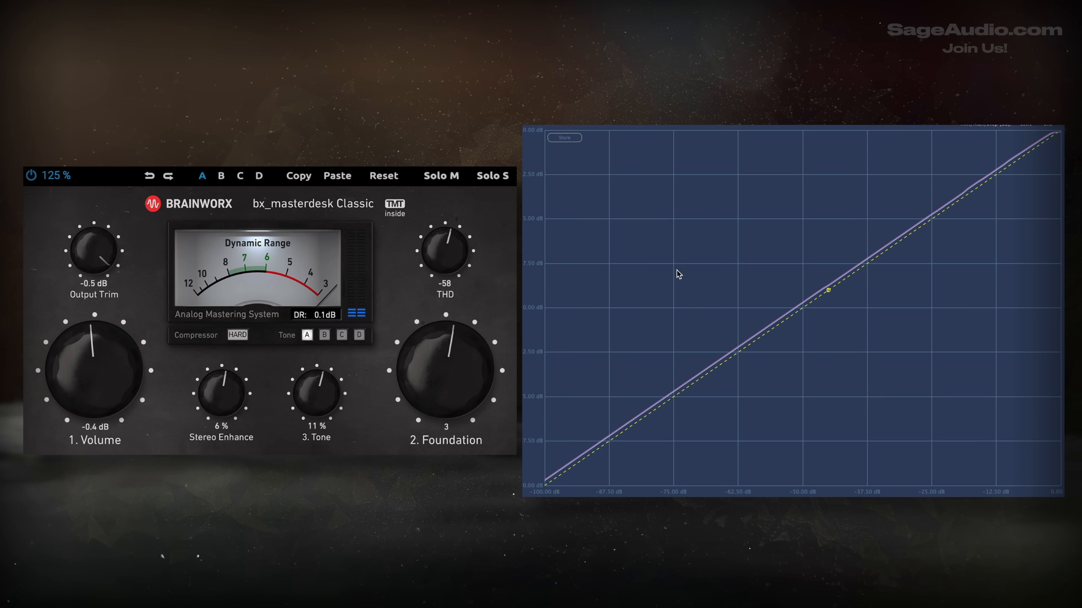
- Examine the bx_masterdesk Classic transfer curve in the analyzer, magnifying its low-level section and the area near 0 dB
mouse_move(673, 267)
left_mouse_down()
mouse_move(704, 374)
mouse_move(873, 402)
left_mouse_up()
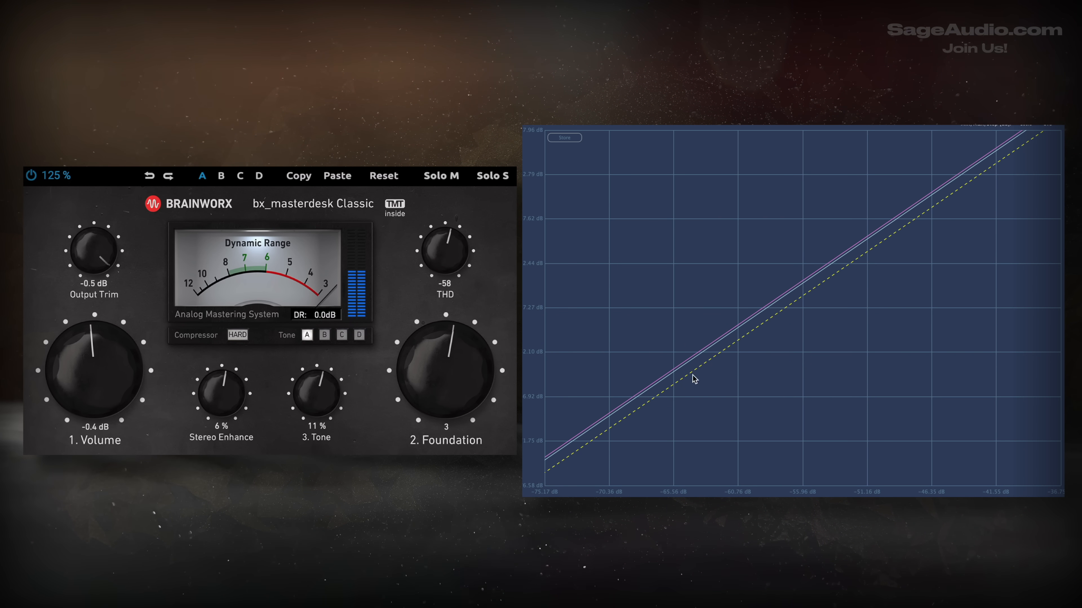
left_click_drag(803, 442, 802, 441)
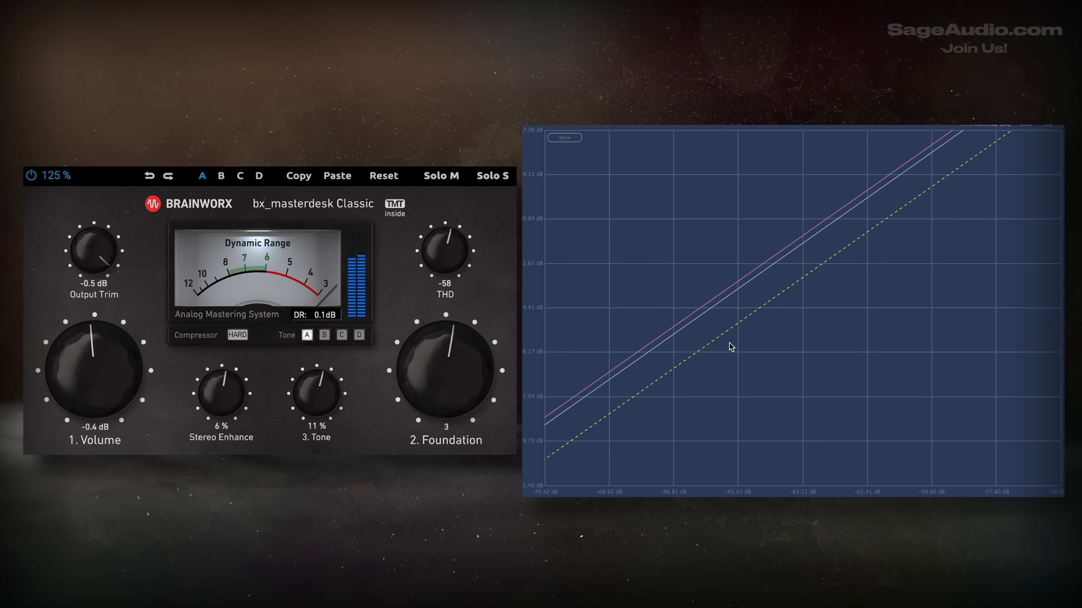
double_click(744, 346)
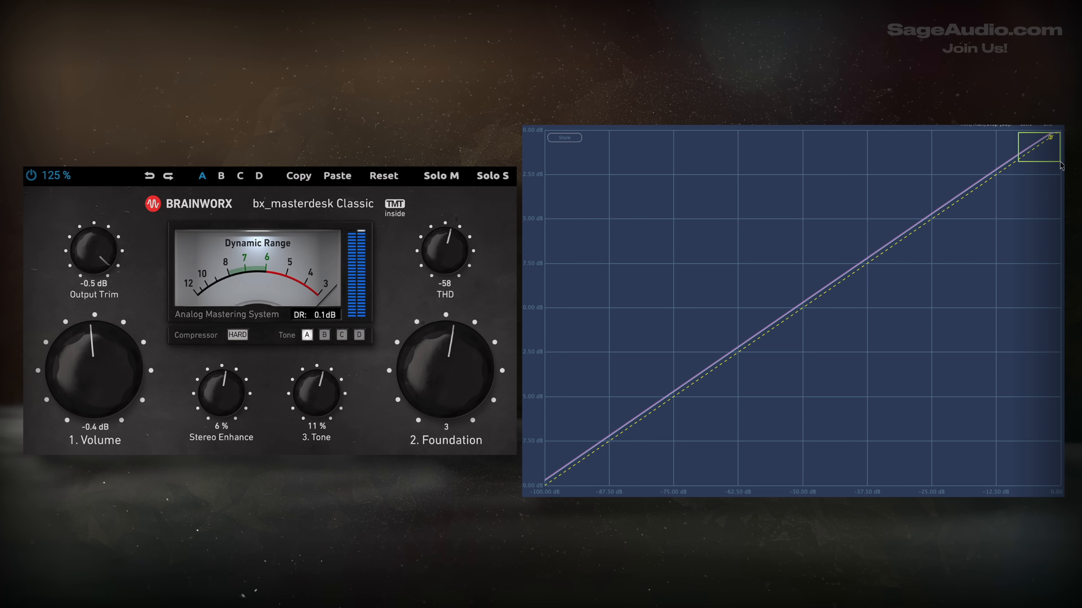
left_click_drag(1061, 166, 1060, 165)
double_click(918, 280)
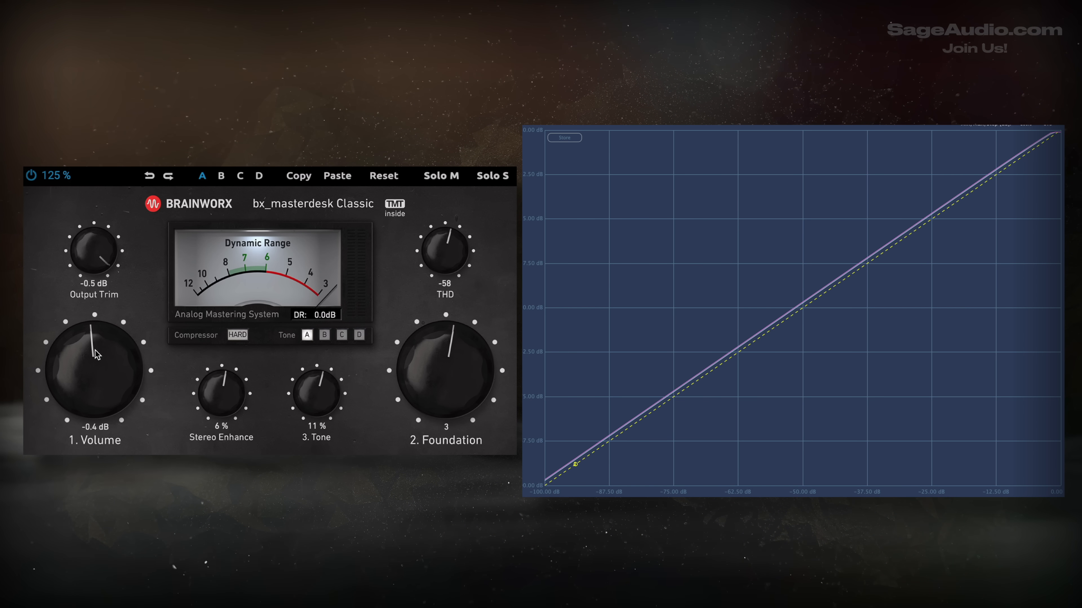
- Set the bx_masterdesk Classic Volume to −0.6 dB
scroll(92, 358, "down", 1)
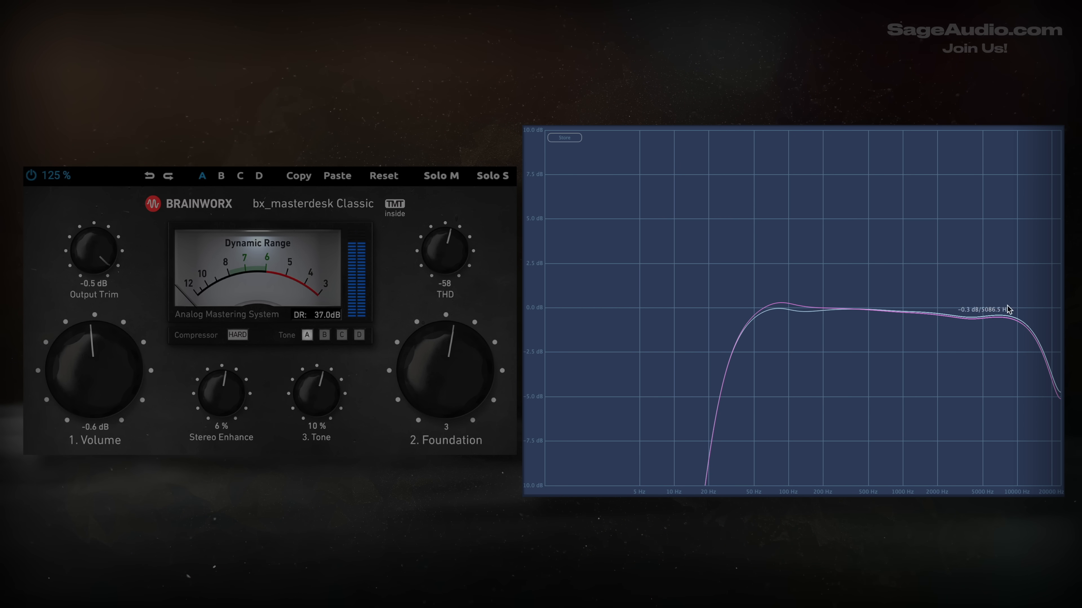
- Examine the frequency response, magnifying the low end around 100 Hz and the high-frequency roll-off above 5 kHz
left_click_drag(822, 363, 881, 405)
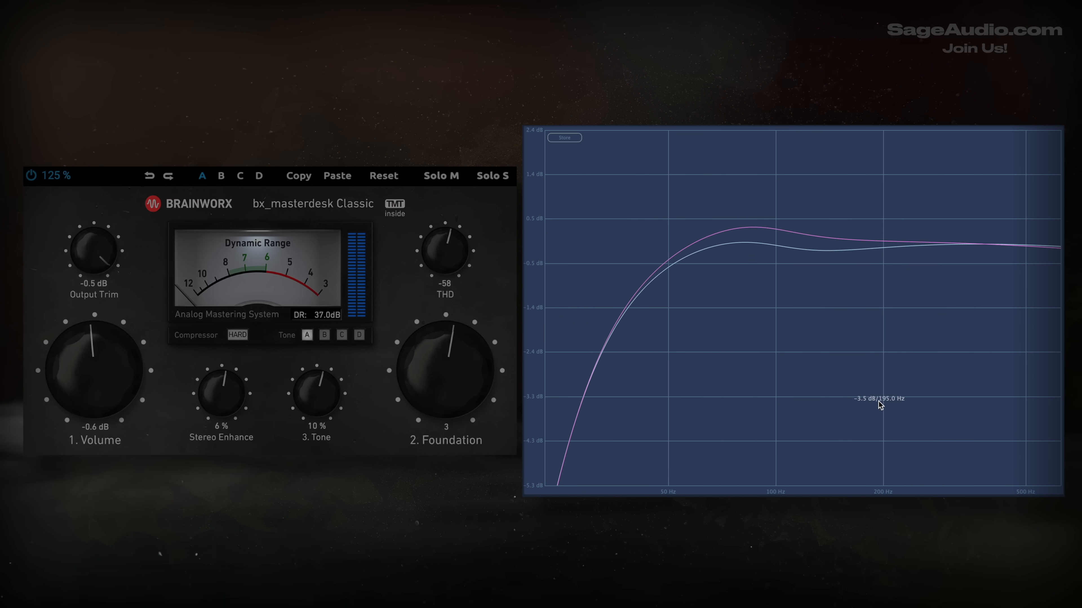
double_click(807, 364)
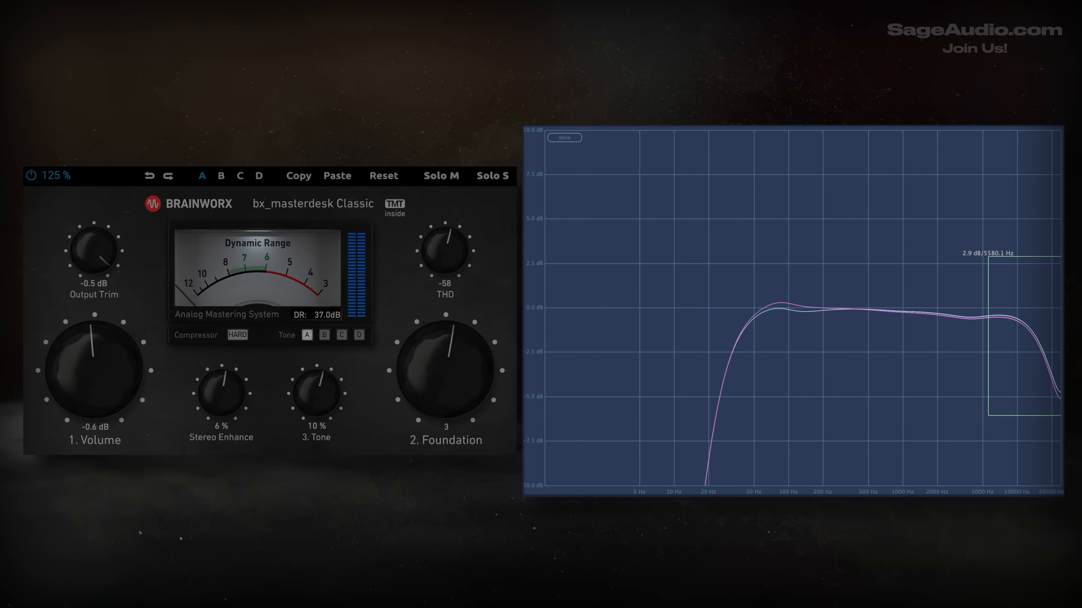
left_click_drag(1060, 415, 1060, 423)
double_click(694, 439)
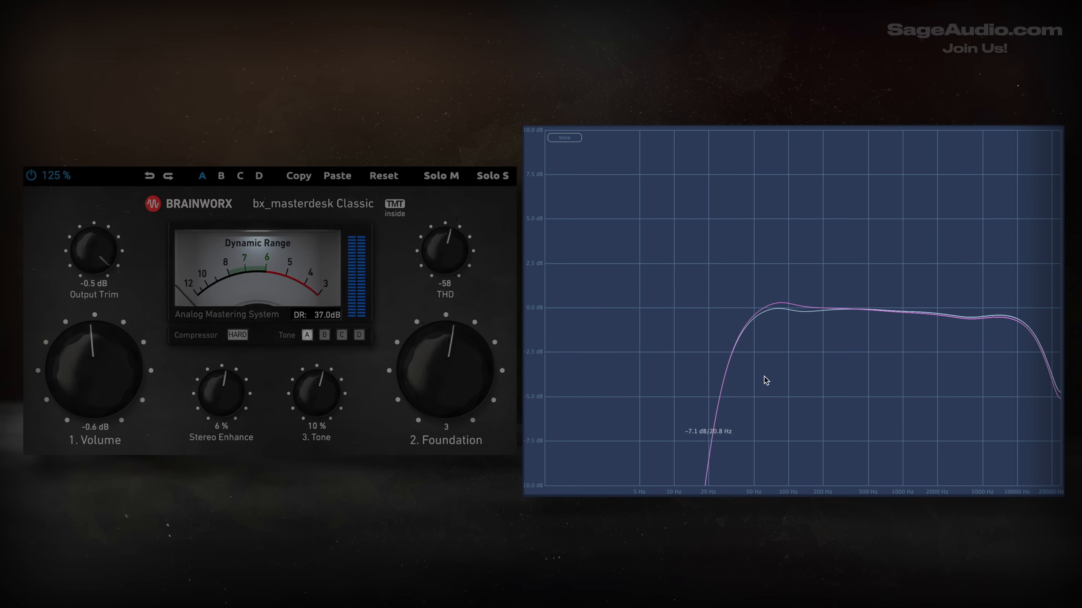
left_click_drag(818, 348, 829, 348)
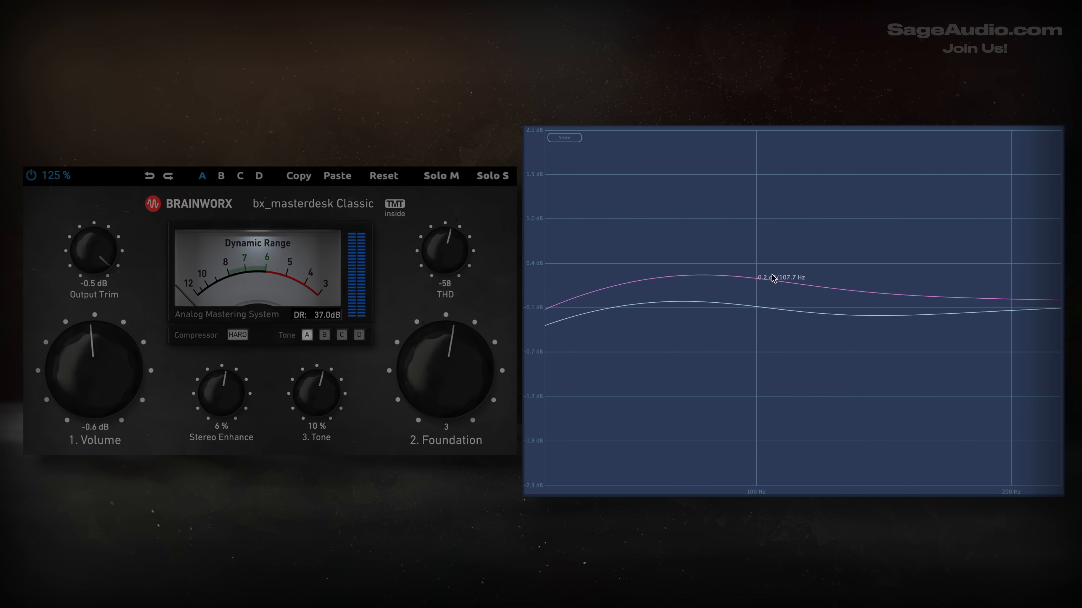
double_click(779, 252)
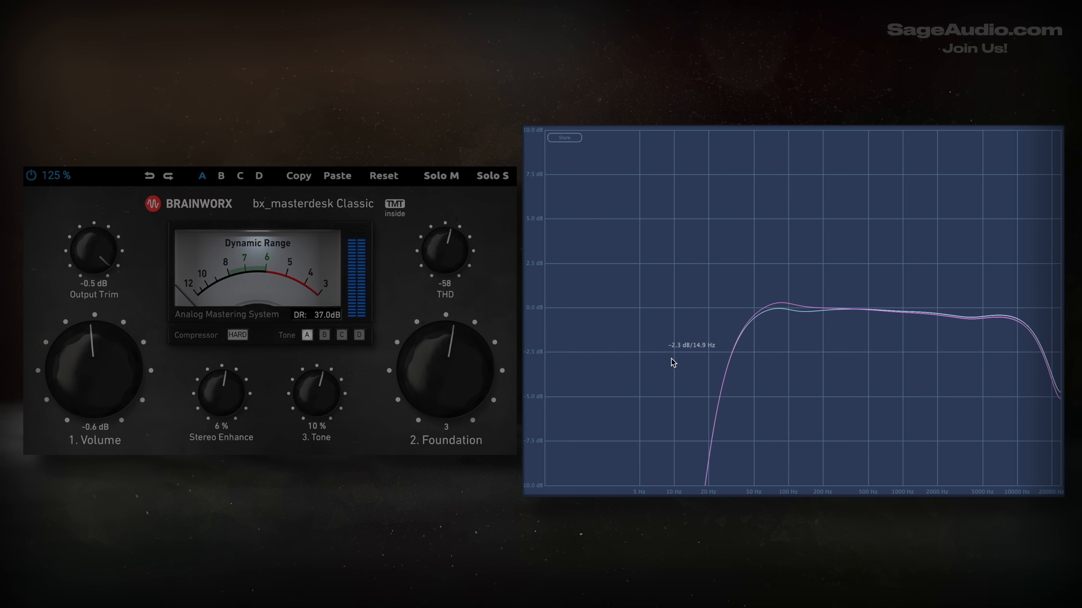
- Switch the analyzer to the harmonic distortion view and magnify the low-frequency harmonics
left_click(635, 119)
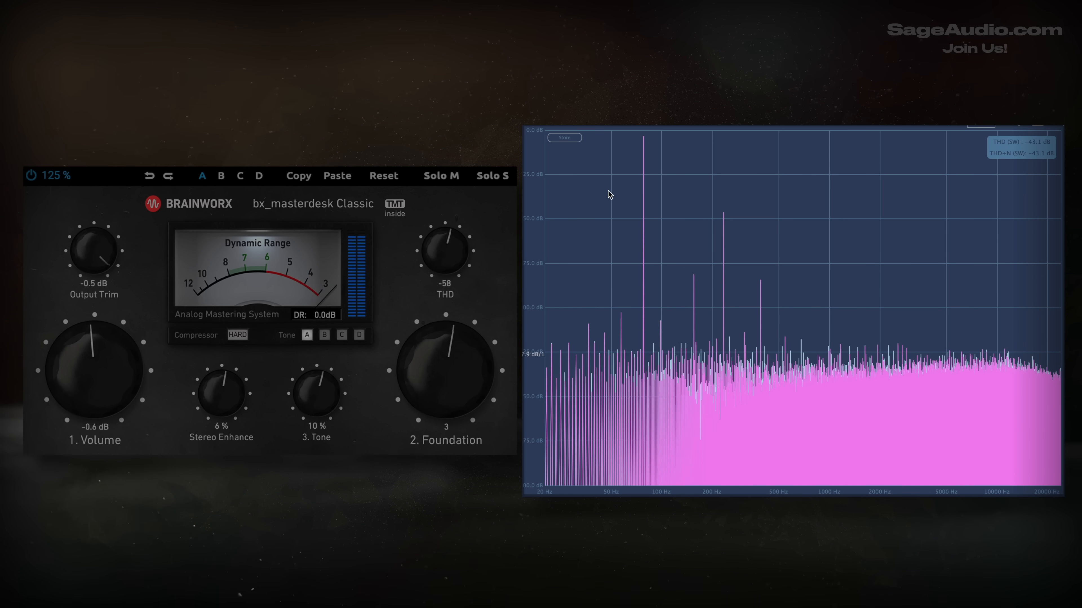
left_click_drag(616, 171, 876, 452)
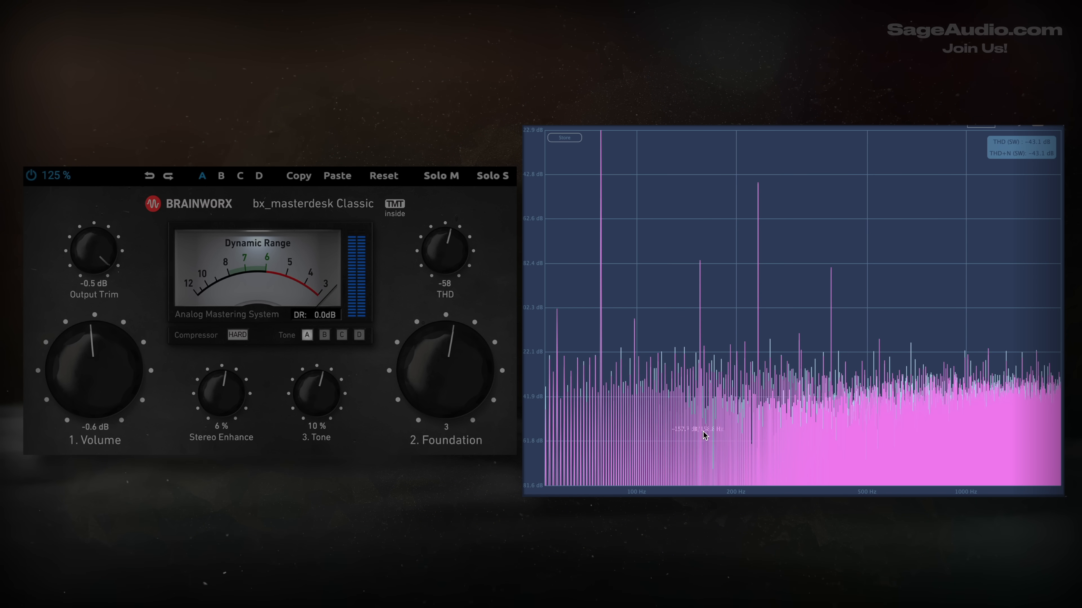
double_click(775, 398)
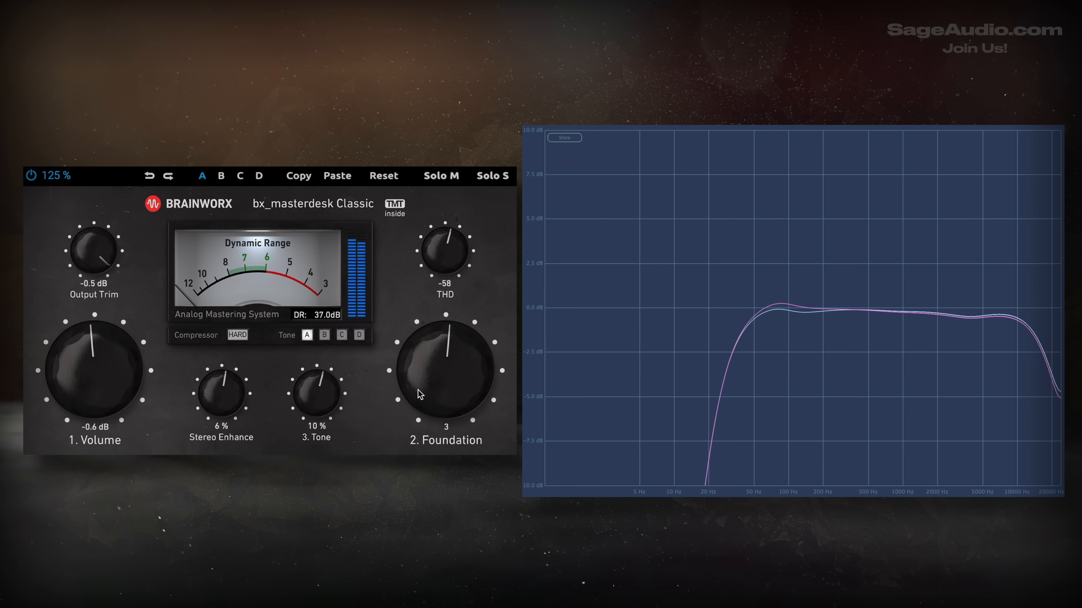
- Set Foundation to 4 and Stereo Enhance to 7%, with the analyzer returned to the transfer curve view
left_click_drag(428, 391, 428, 389)
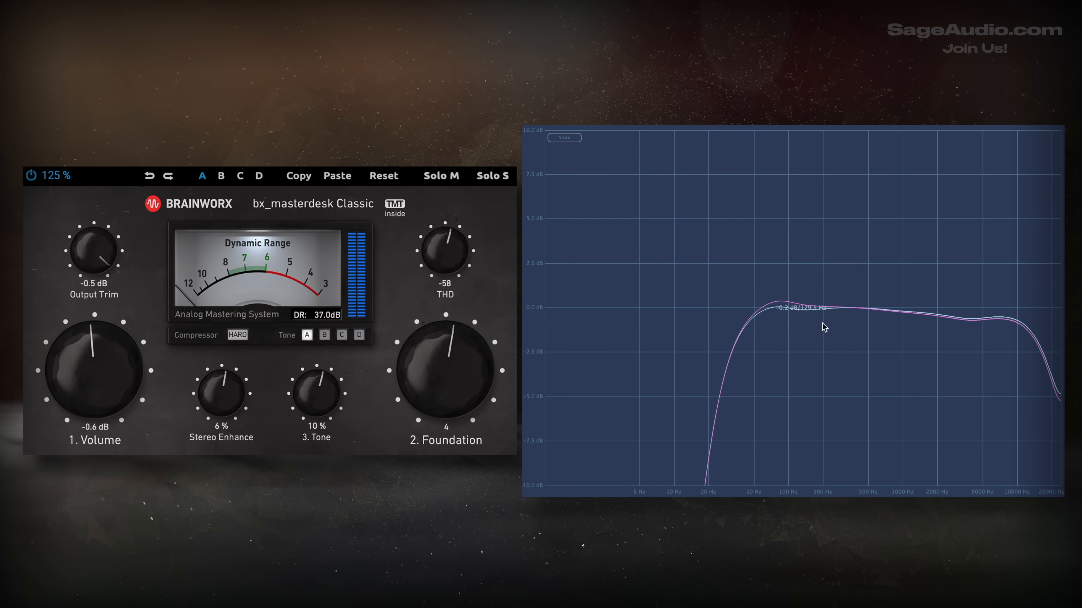
left_click(772, 115)
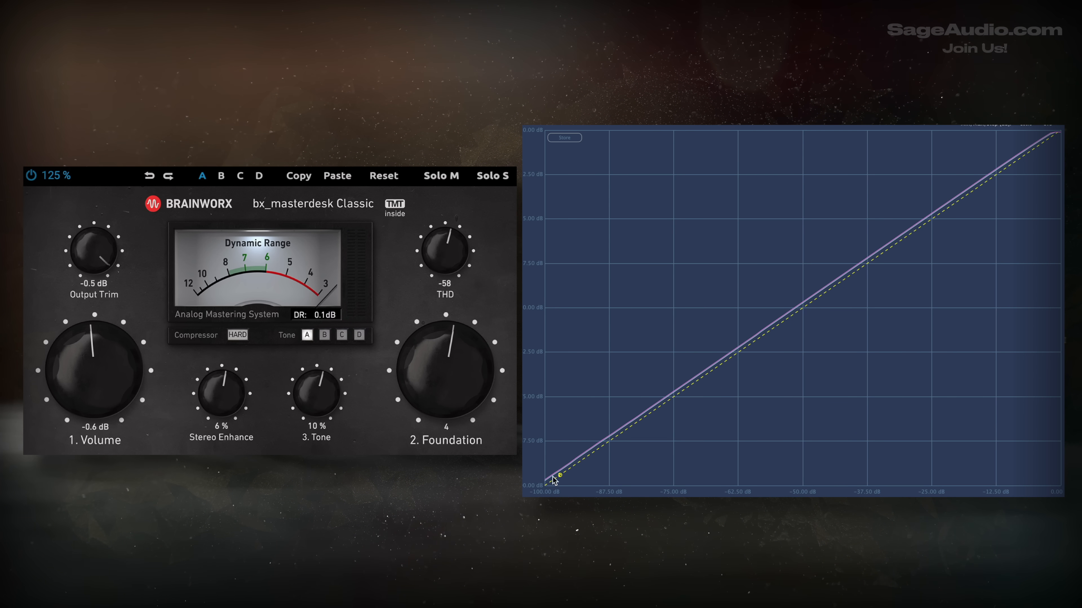
left_click_drag(222, 395, 221, 400)
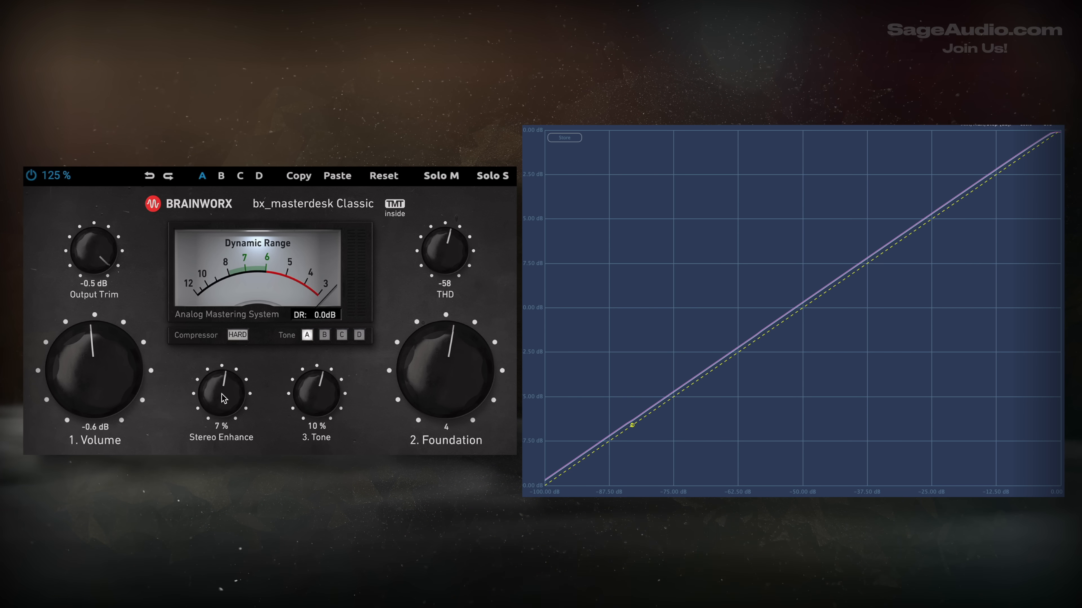
- Compare settings slot B with slot A and return to slot A
left_click(221, 176)
left_click(202, 177)
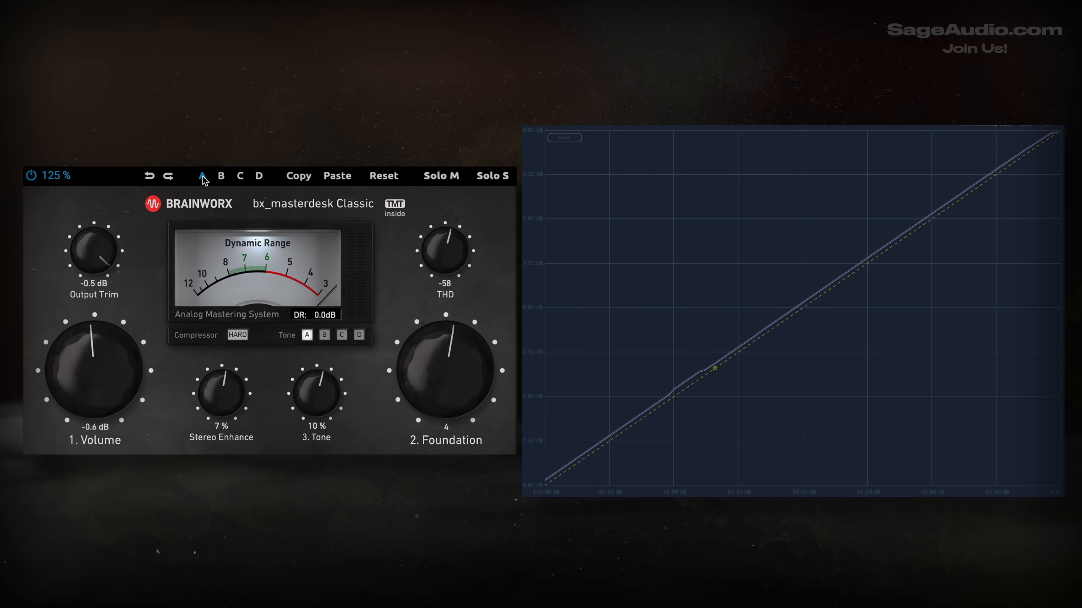
- Check settings slot B against slot A once more, and restore the full view of the Omnipressor's transfer curve
left_click(222, 177)
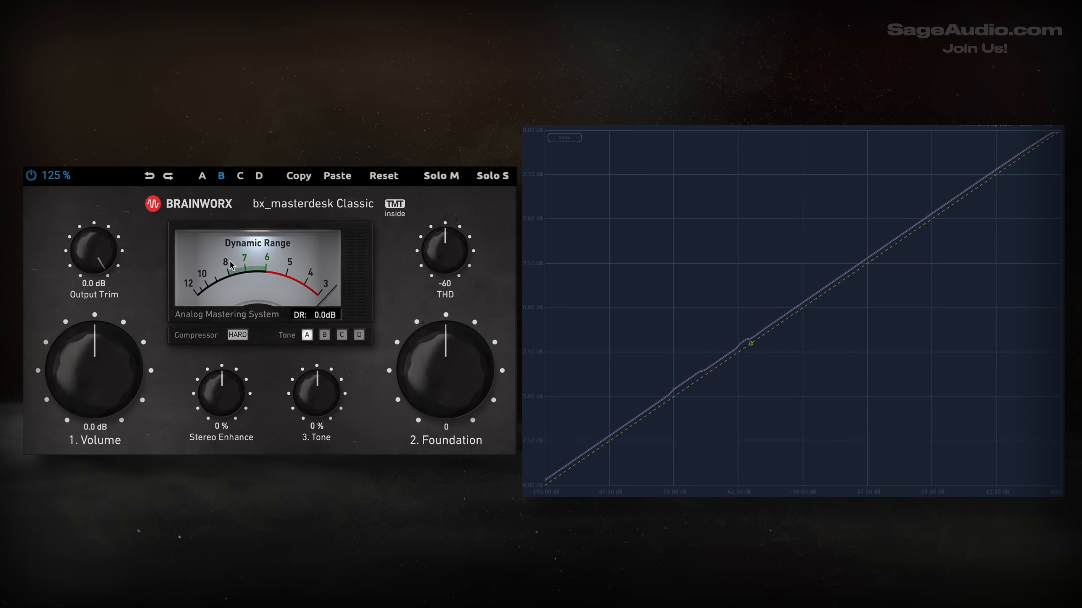
left_click(203, 177)
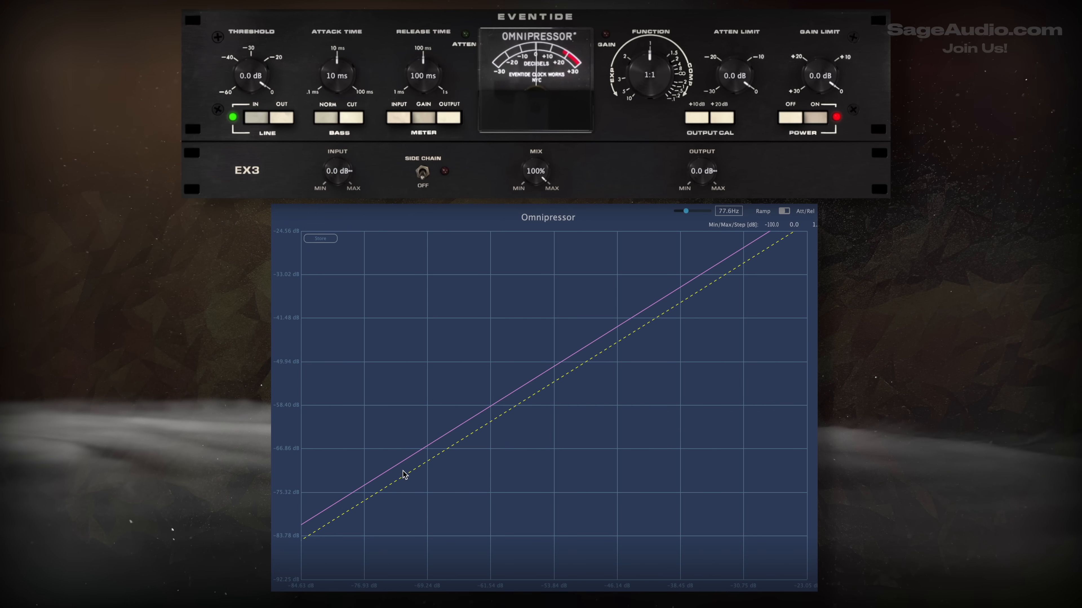
double_click(392, 292)
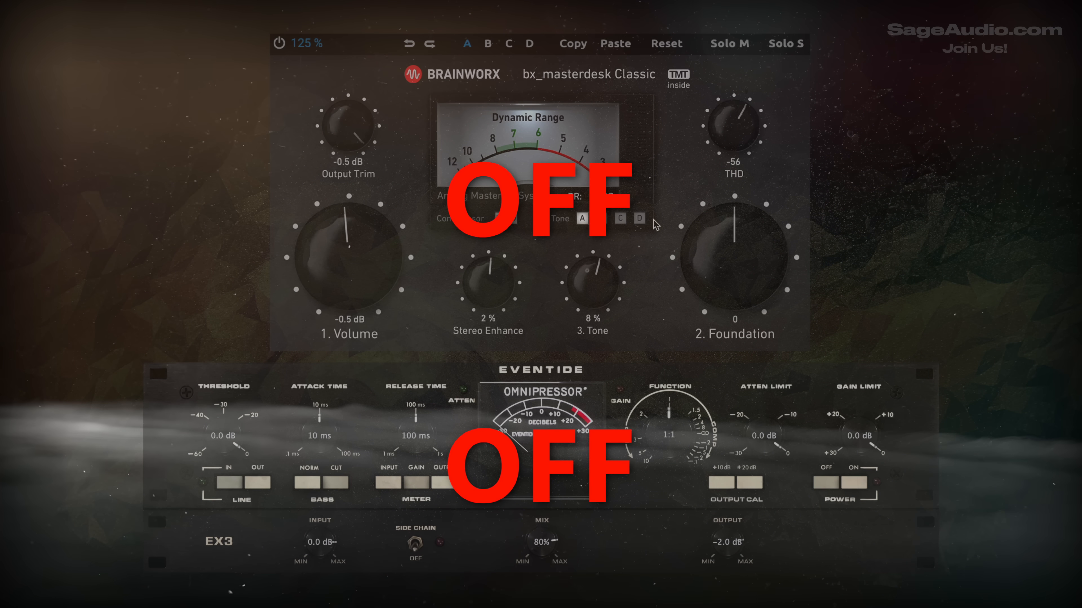
- Switch on the bx_masterdesk Classic and power on the Omnipressor
left_click(280, 43)
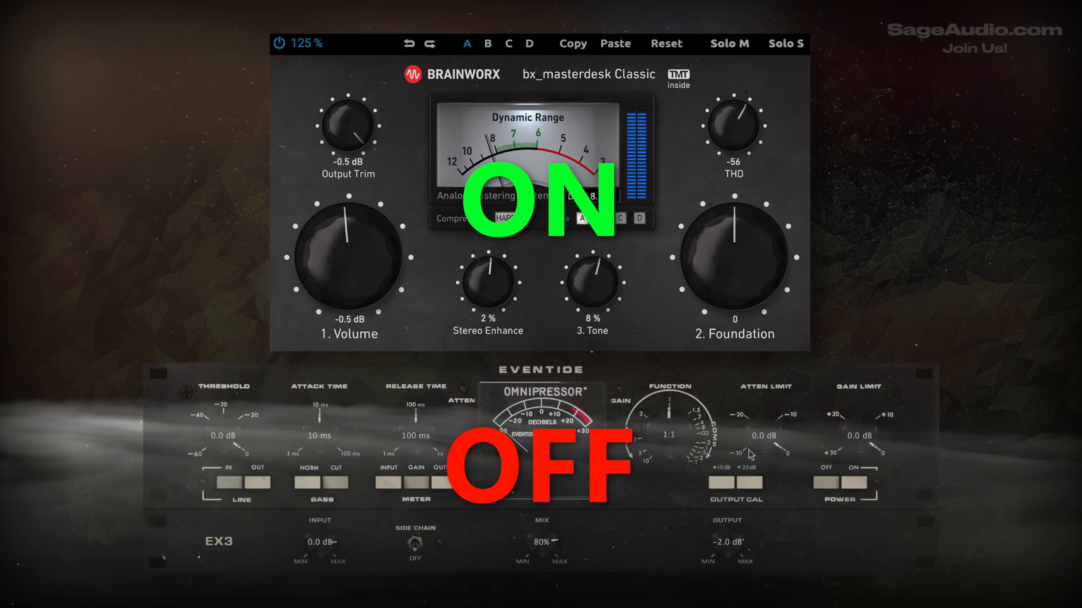
left_click(854, 484)
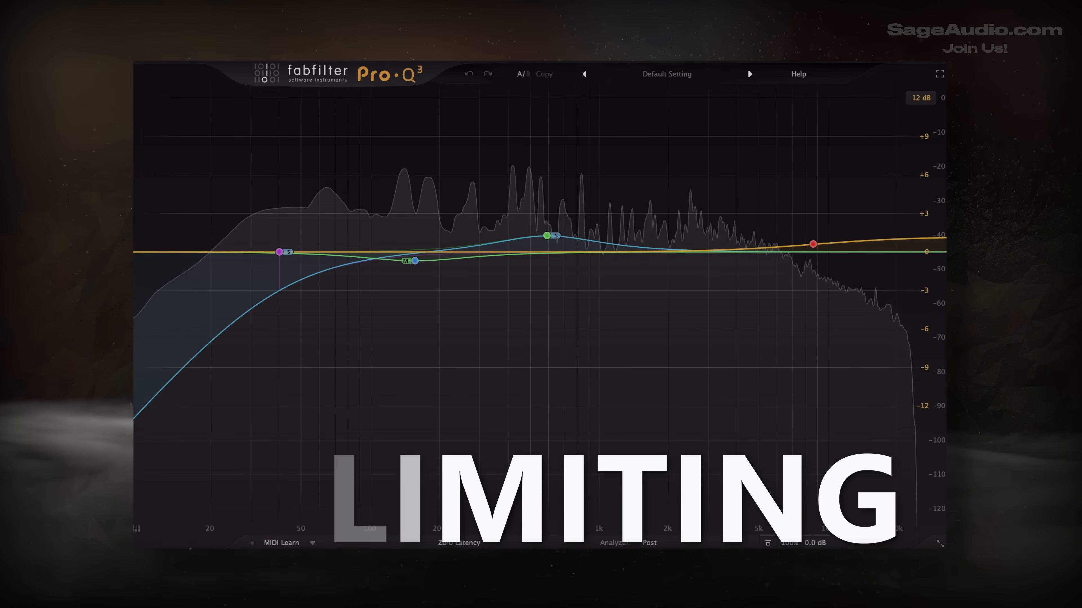
- Audition the side low-cut band near 40 Hz and the side bell near 600 Hz in solo
left_click(280, 252)
left_click(299, 214)
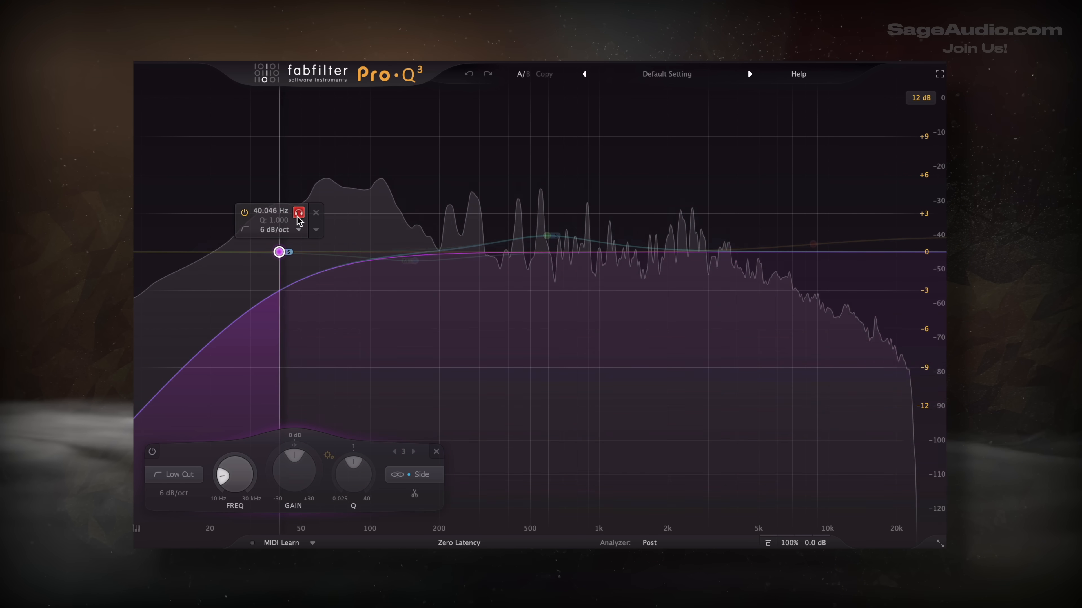
mouse_move(541, 228)
left_click(566, 197)
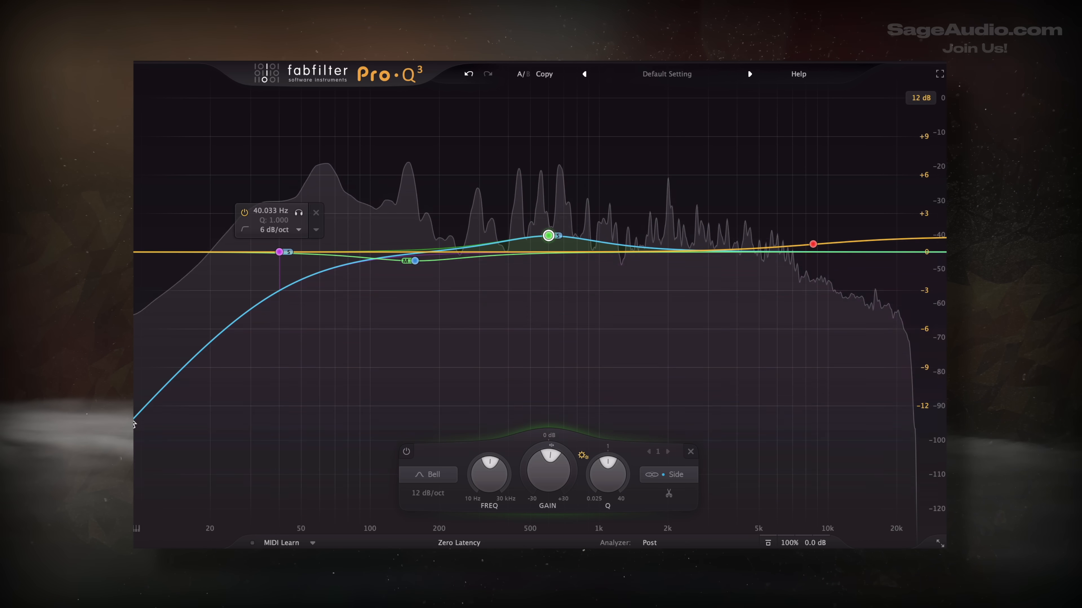
- Shift the side low cut slightly above 40 Hz and the mid bell cut near 157 Hz slightly higher while soloing them
left_click_drag(300, 213, 310, 213)
mouse_move(415, 261)
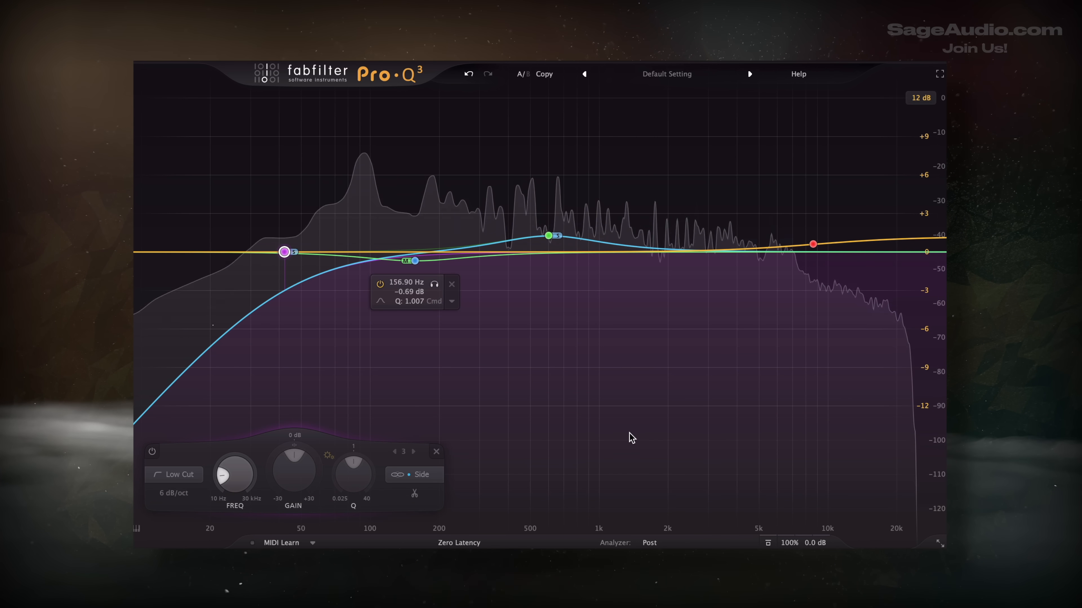
left_click(416, 262)
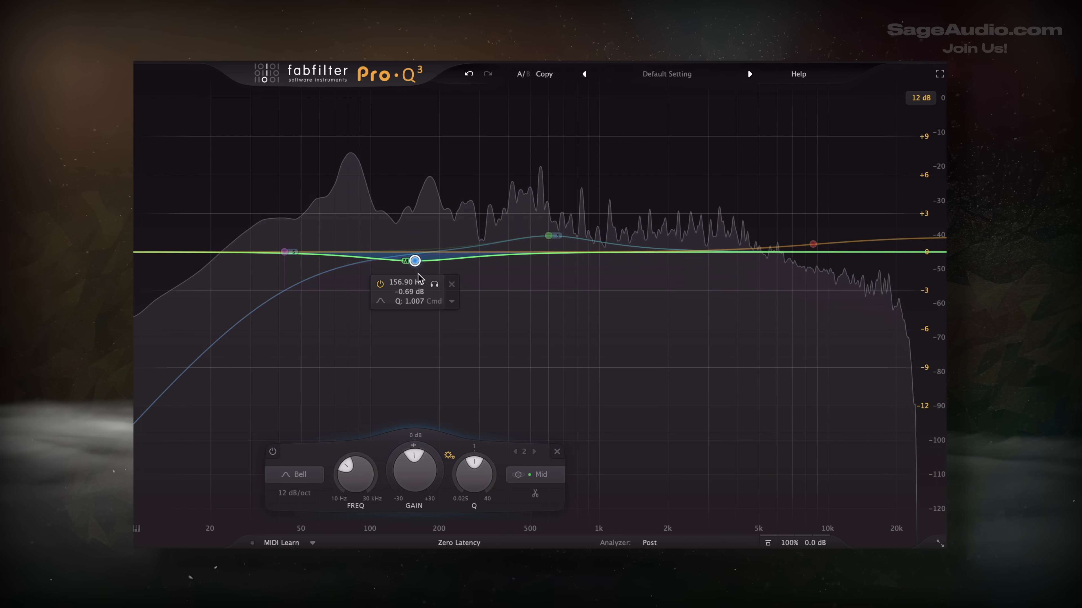
left_click_drag(435, 292, 425, 261)
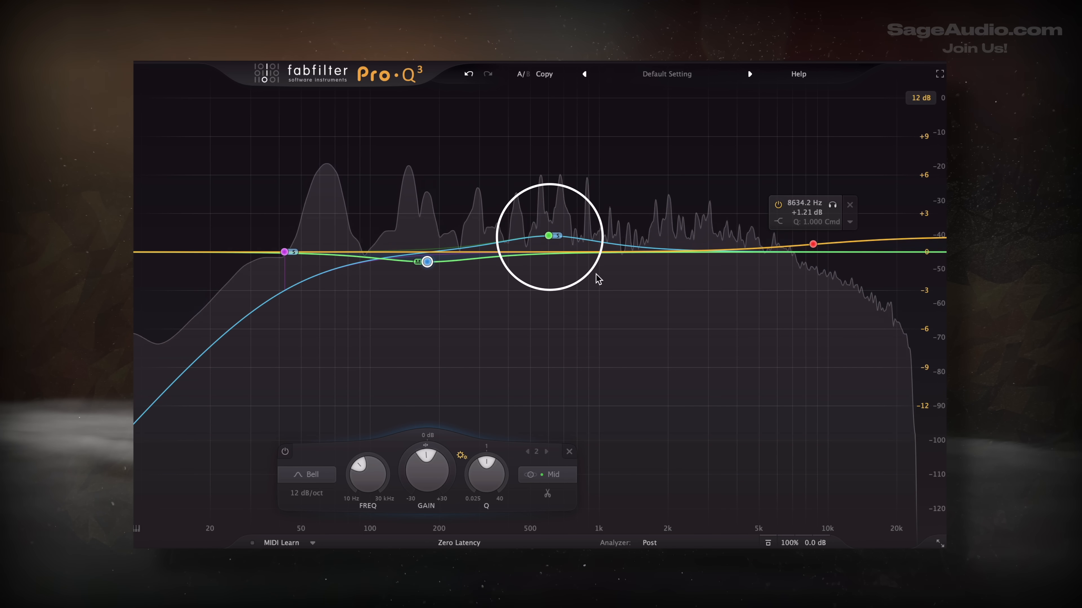
- Audition the side bell and set it to about 601 Hz and +1.43 dB, and shift the high shelf to a higher frequency
left_click_drag(561, 197, 551, 197)
left_click_drag(459, 183, 664, 379)
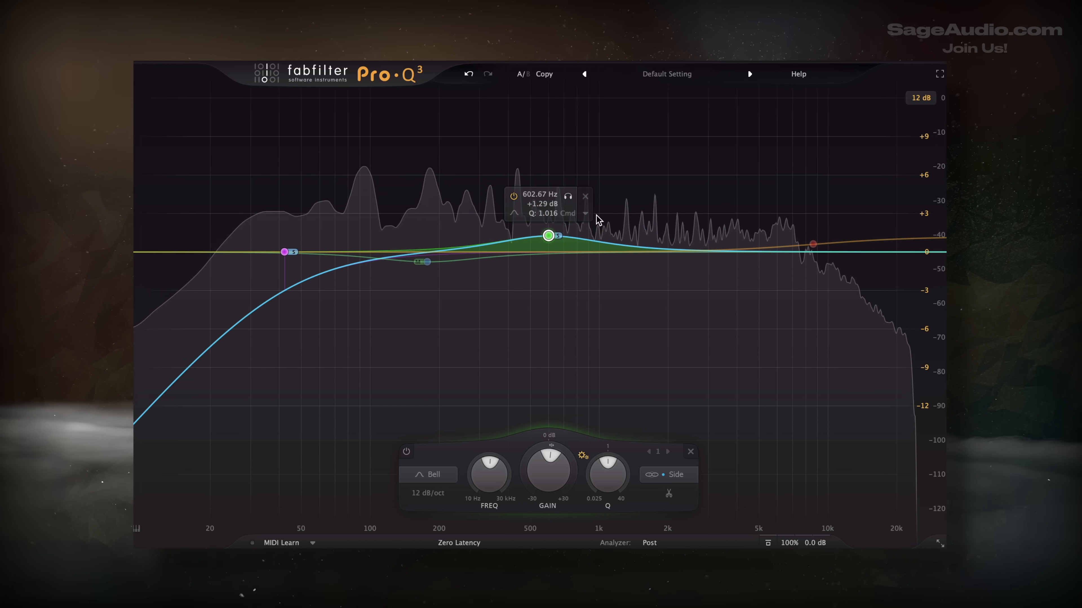
left_click_drag(553, 240, 552, 238)
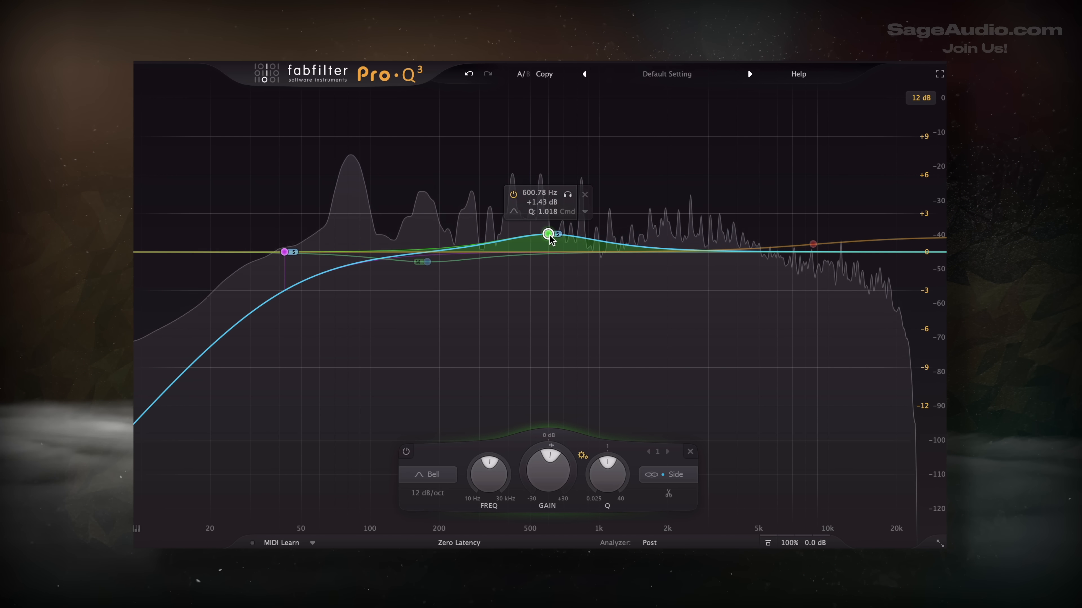
left_click(812, 245)
left_click_drag(812, 244, 828, 244)
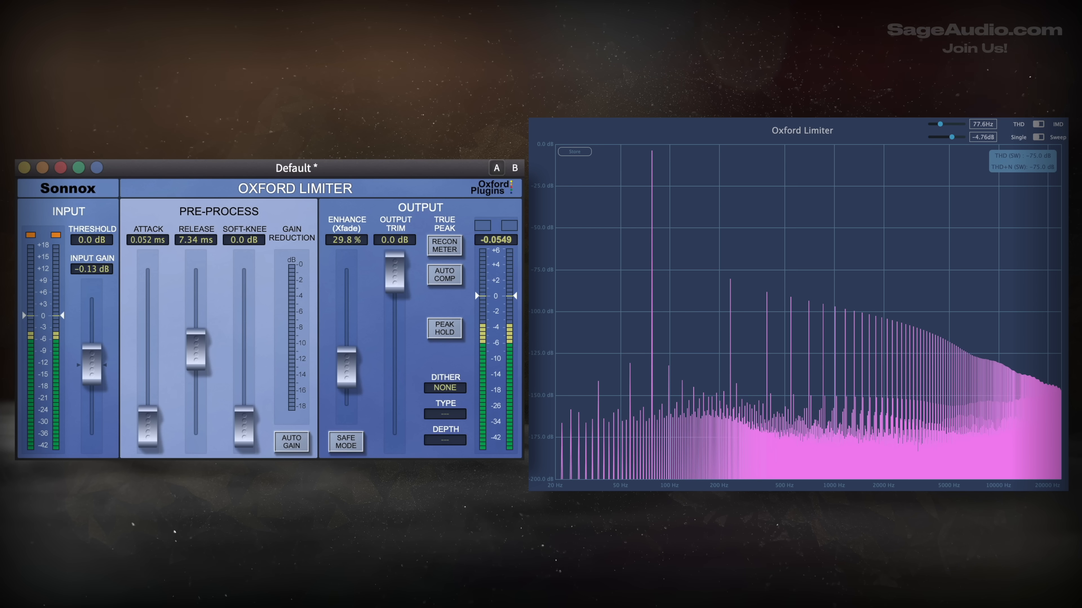
- Set the Oxford Limiter's attack to 0.286 ms and magnify the lower-level part of its transfer curve
left_click_drag(145, 432, 150, 337)
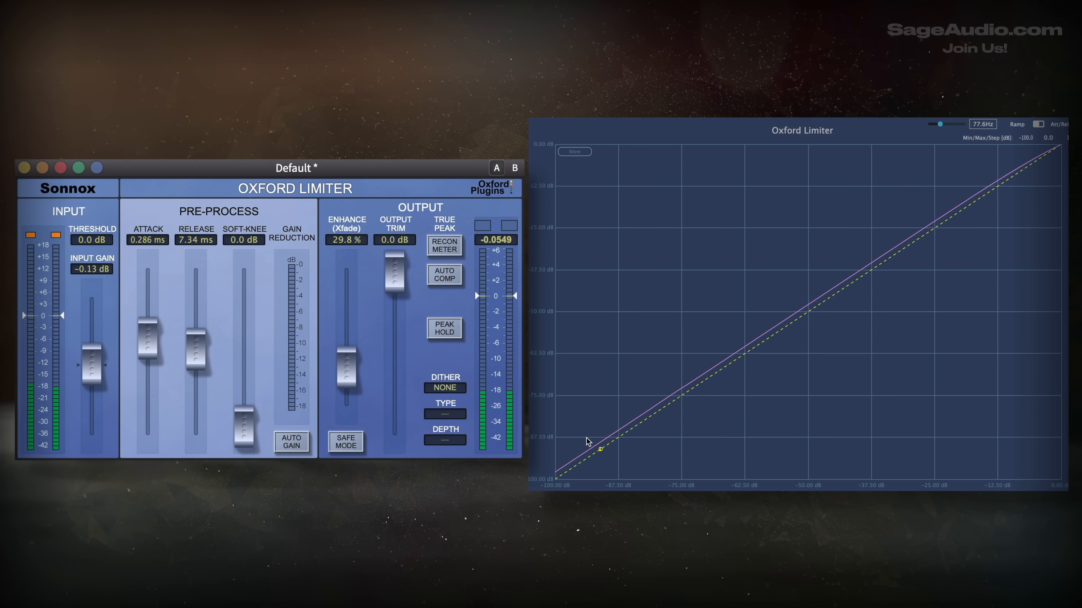
left_click_drag(625, 346, 804, 467)
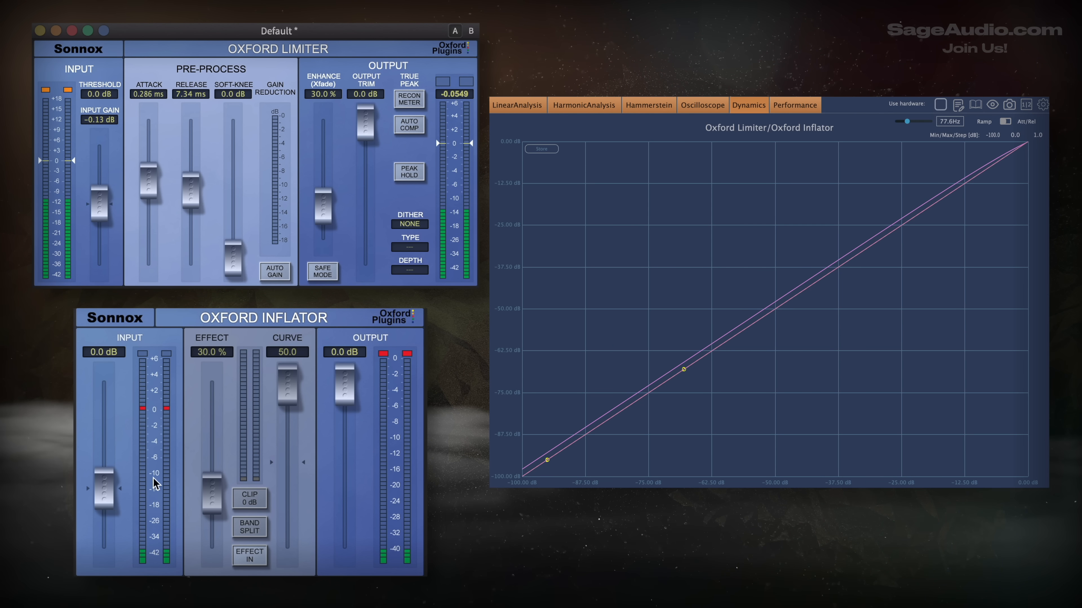
- Magnify the low-level section of the combined transfer curve and engage the Oxford Inflator's effect to compare the curves
left_click(211, 492)
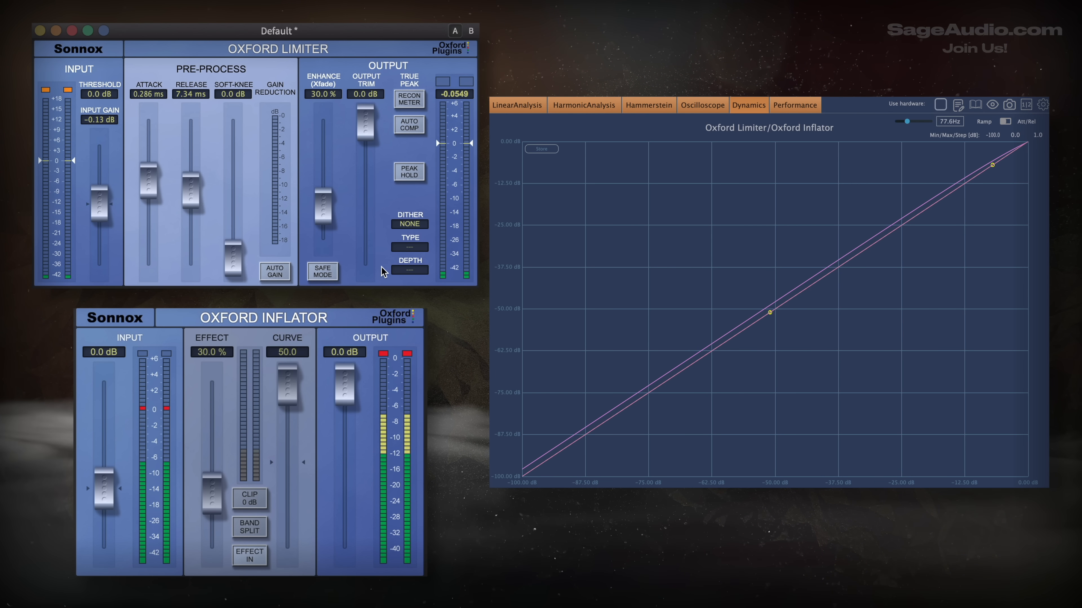
left_click_drag(648, 284, 738, 439)
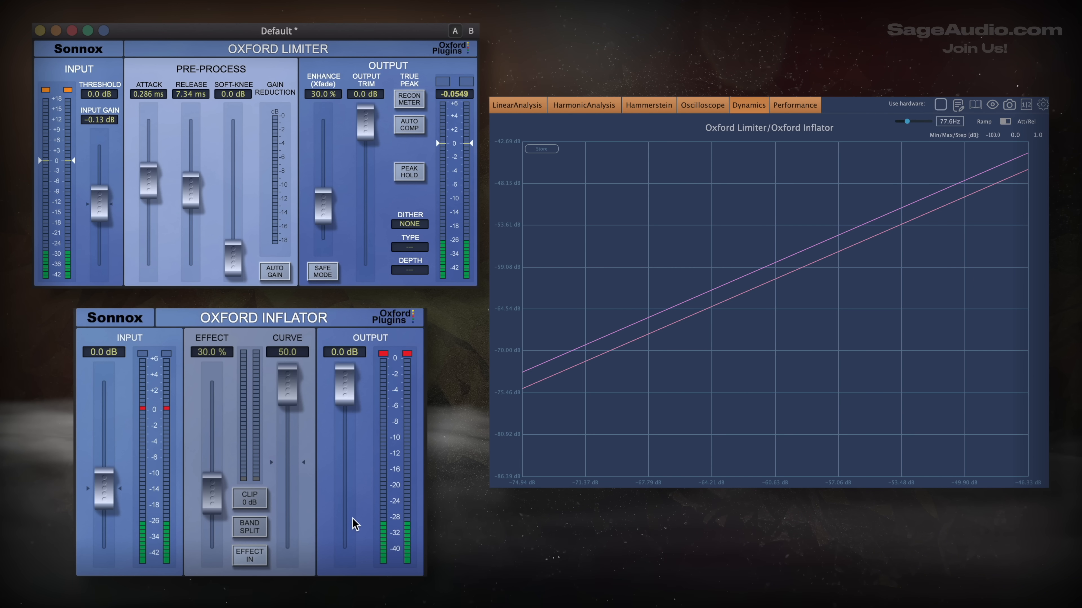
left_click(249, 556)
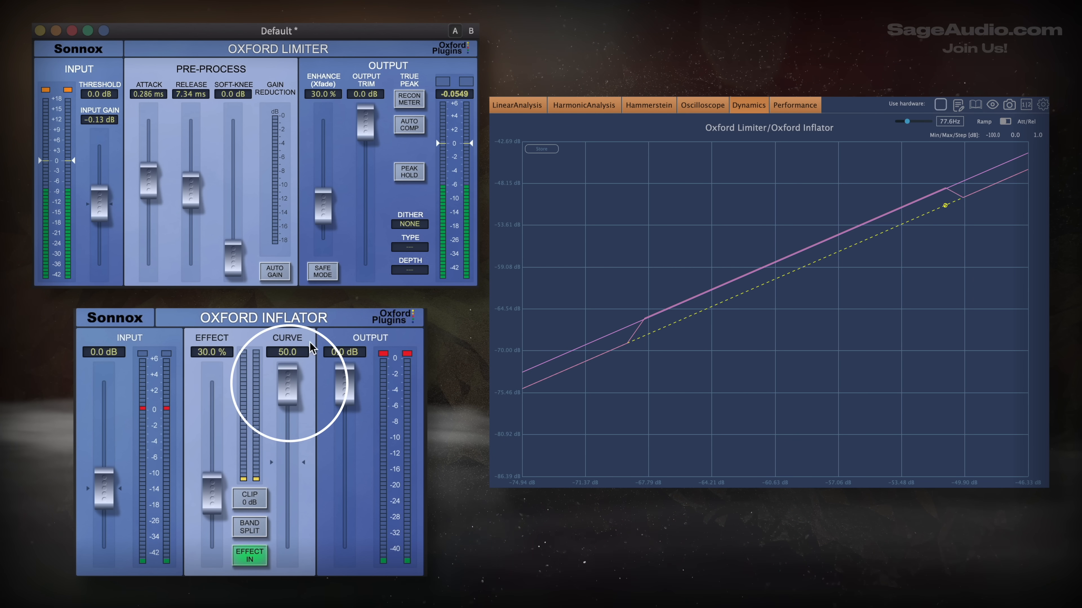
- Switch the analyzer to harmonic analysis and compare the harmonics with the Inflator's effect on and off, ending with it off
left_click(584, 105)
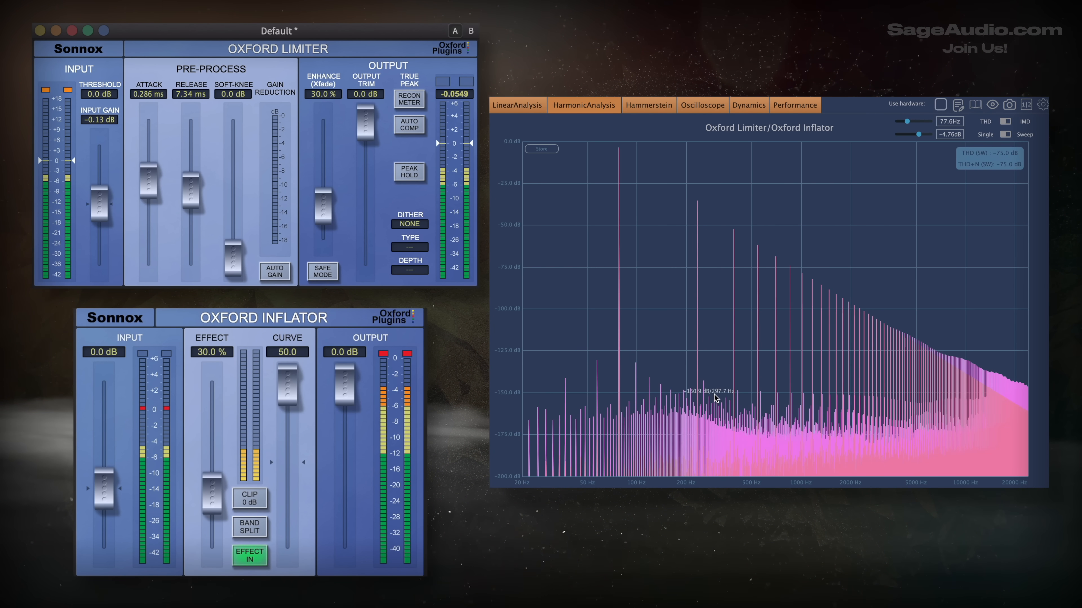
left_click(249, 554)
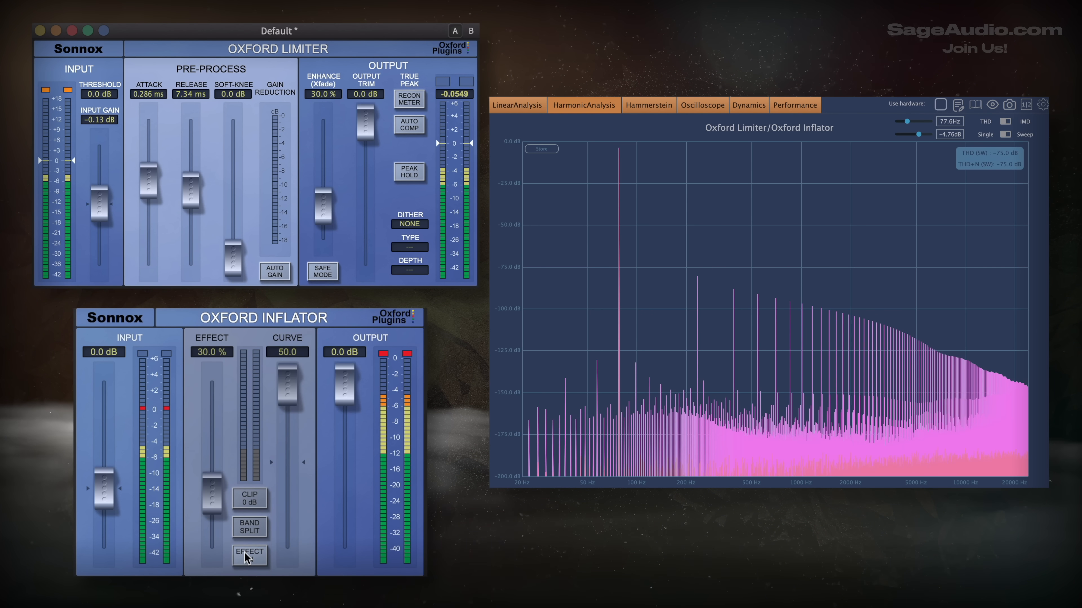
left_click(245, 555)
left_click(246, 555)
left_click(245, 556)
left_click(246, 556)
- Magnify the high-frequency harmonics above about 4 kHz, and restore the full harmonic view
mouse_move(894, 266)
left_mouse_down()
mouse_move(981, 410)
mouse_move(1026, 434)
left_mouse_up()
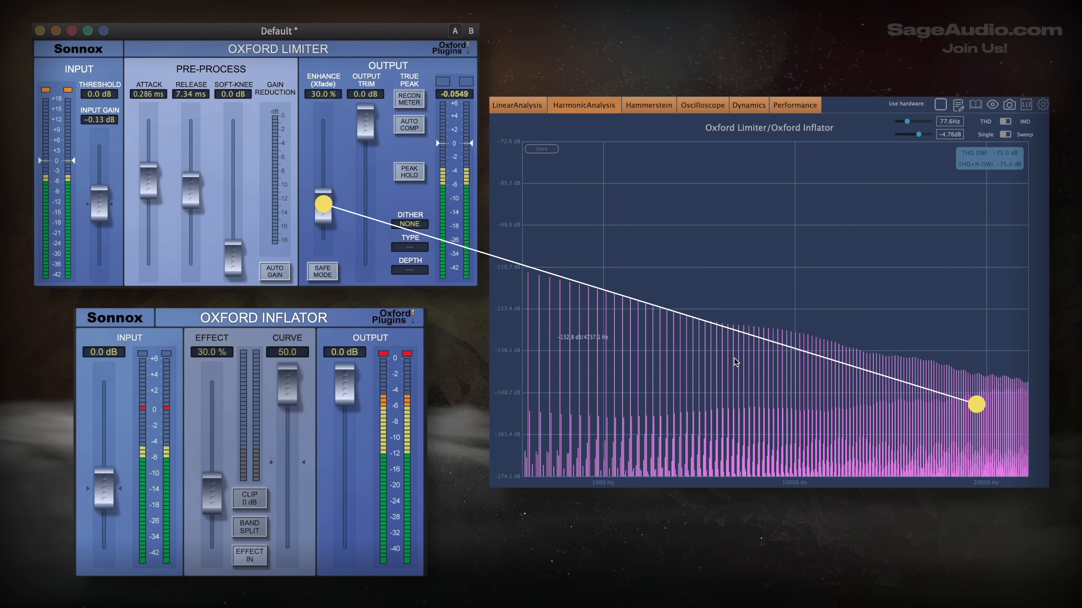
double_click(662, 301)
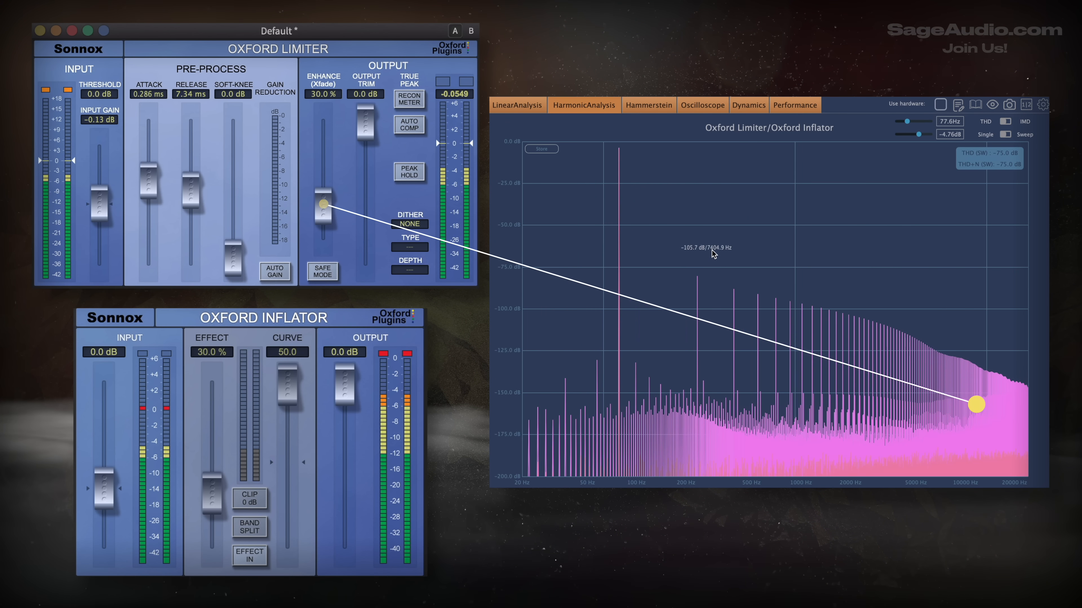
left_click(646, 409)
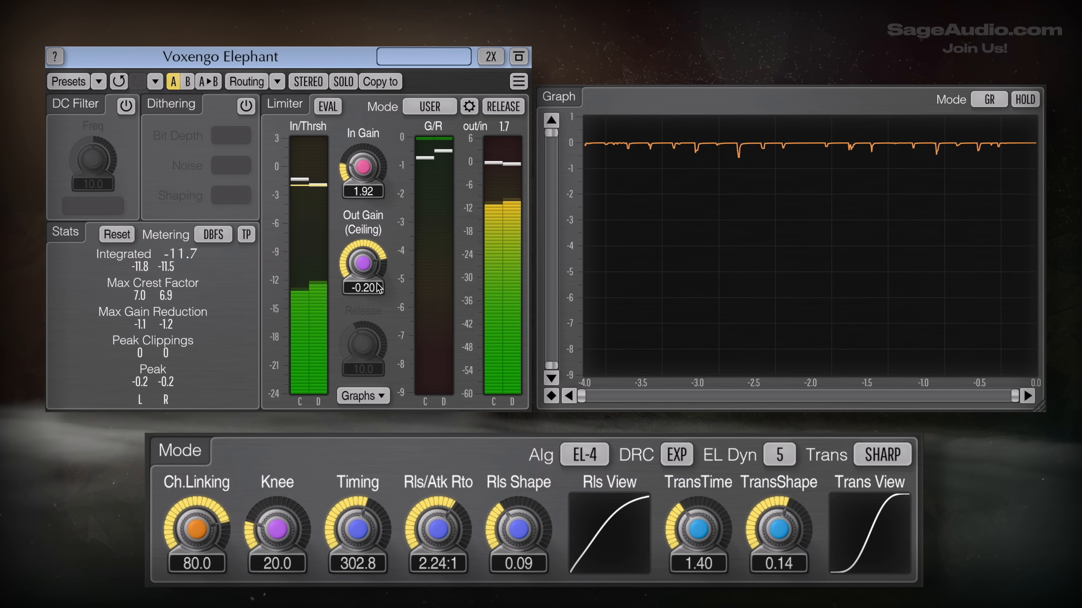
- Set the Voxengo Elephant's In Gain to 2.01 with the gain reduction graph held
left_click_drag(363, 167, 363, 164)
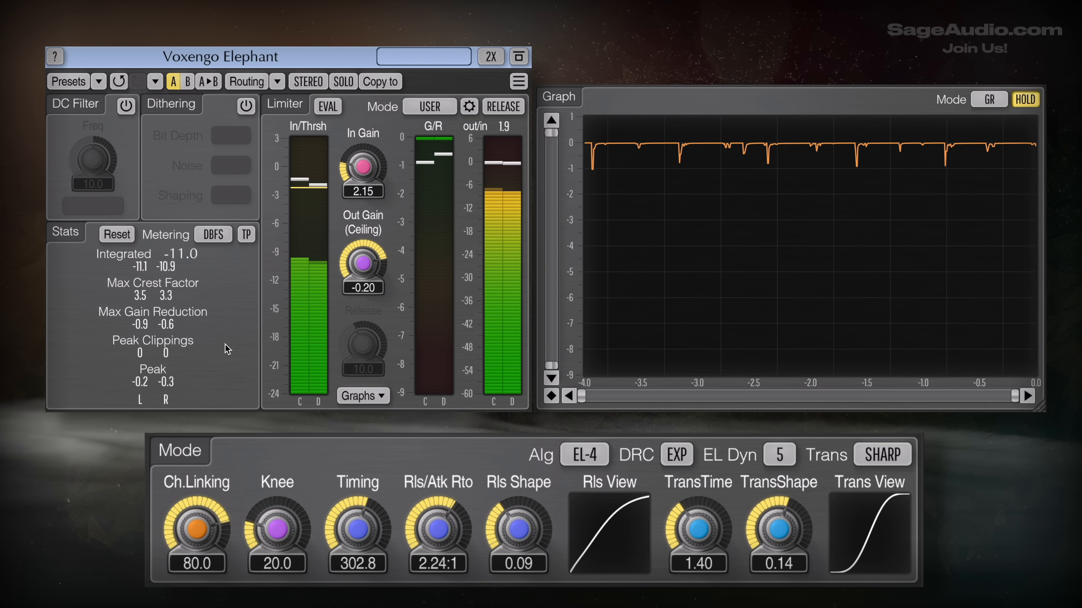
left_click_drag(361, 175, 360, 178)
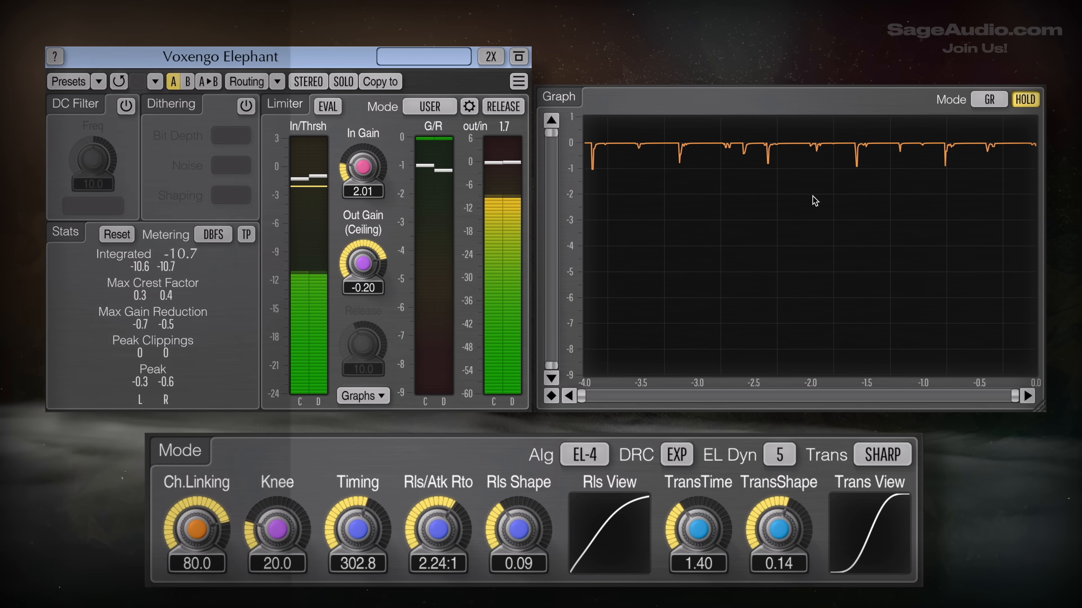
mouse_move(778, 155)
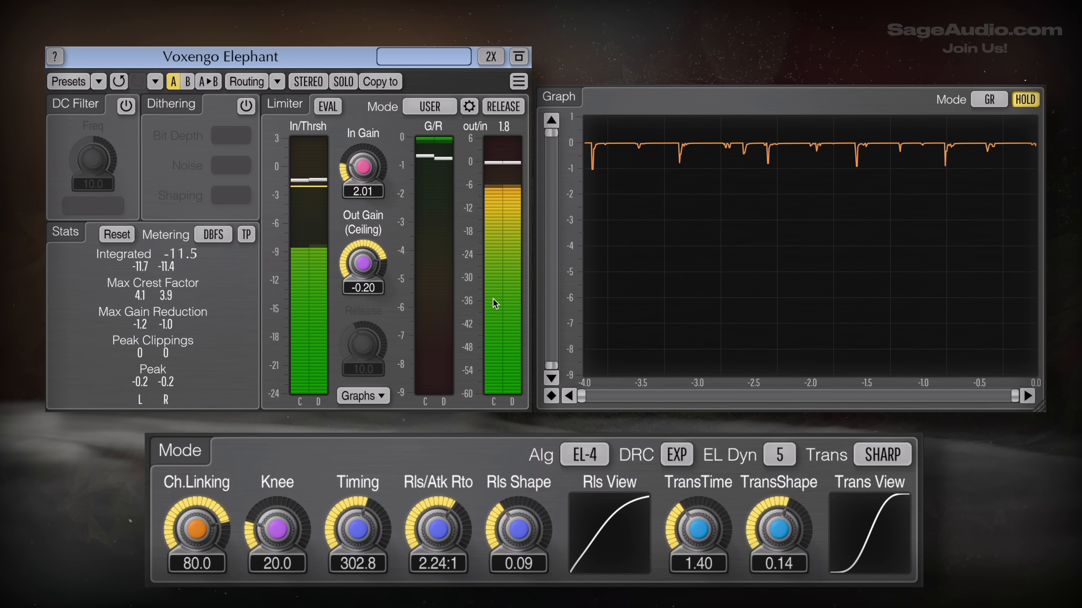
- Set the limiter mode's TransTime to 1.44, Knee to 19.9 and Ch.Linking to 79.9
mouse_move(727, 525)
left_mouse_down()
mouse_move(785, 536)
mouse_move(784, 524)
left_mouse_up()
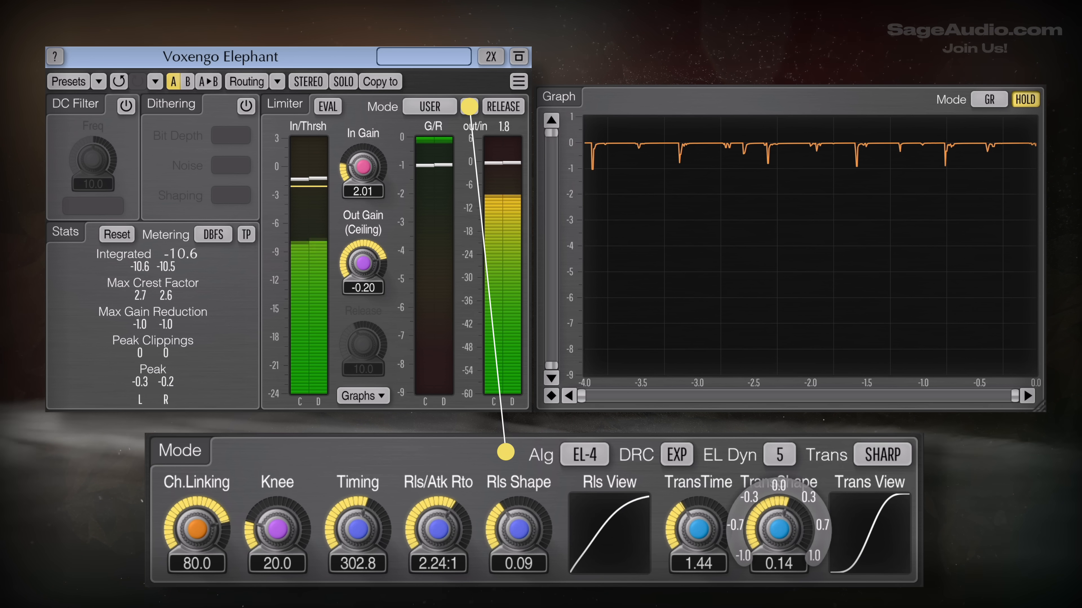
left_click_drag(277, 529, 277, 534)
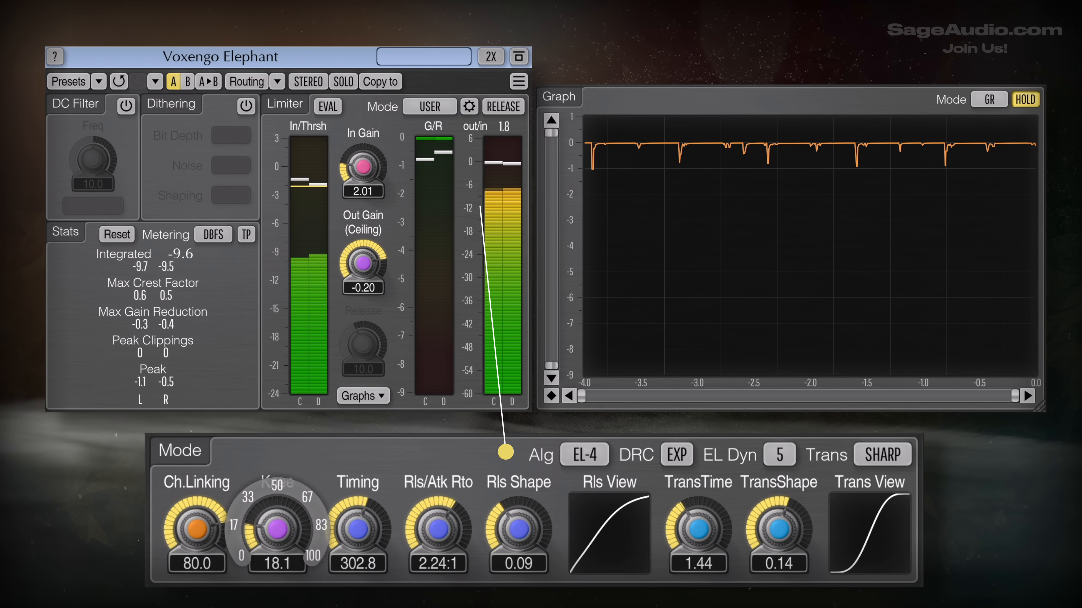
left_click_drag(196, 530, 197, 530)
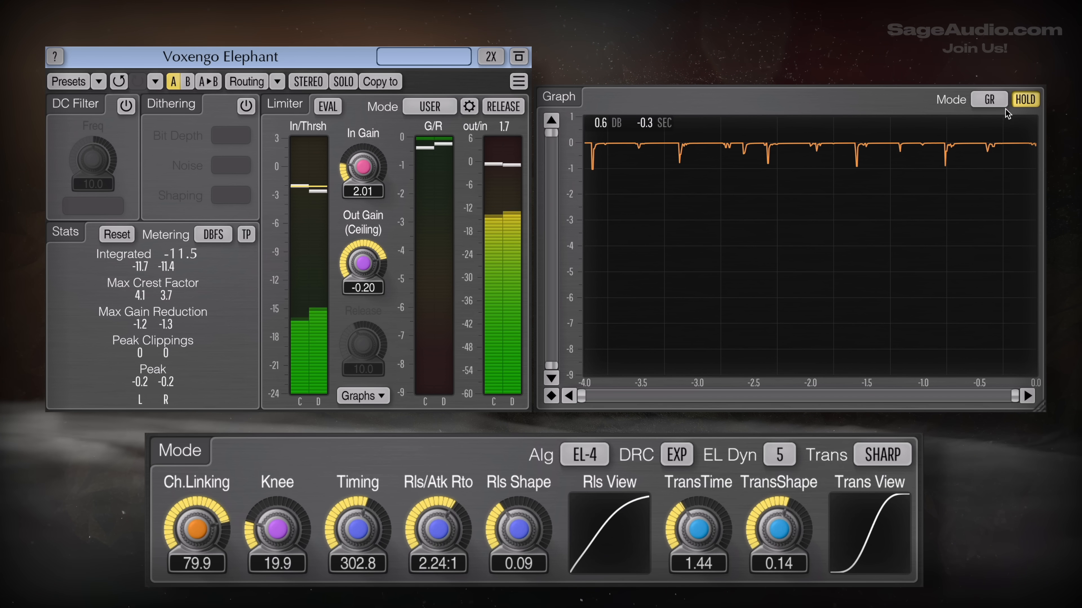
- Release the held gain reduction graph and fine-tune In Gain to 2.04, Out Gain to -0.23 and TransShape to 0.13
left_click(1026, 101)
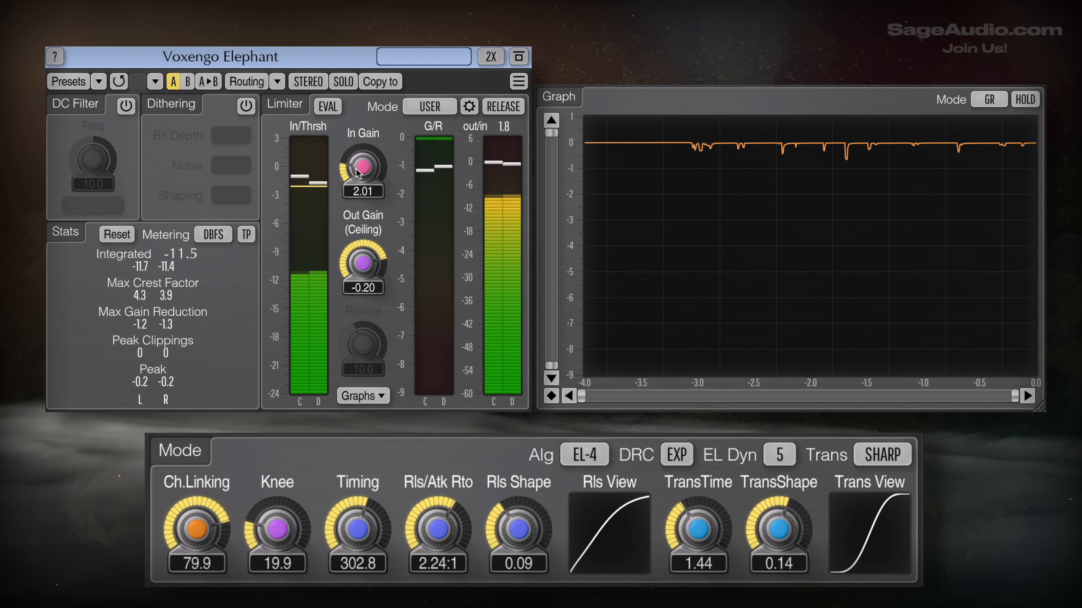
left_click_drag(363, 167, 363, 172)
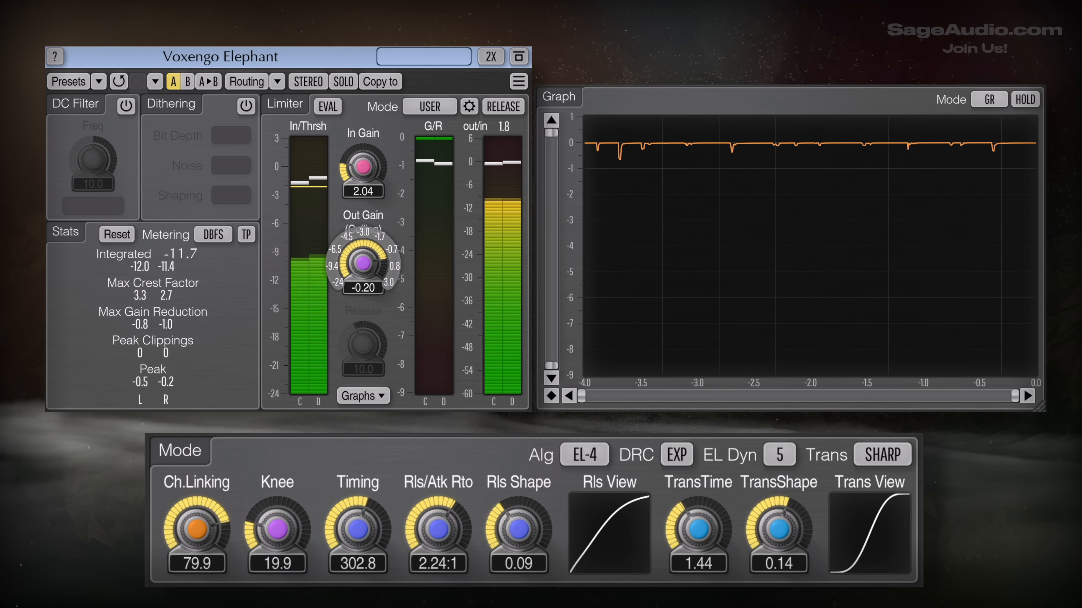
left_click_drag(778, 530, 779, 529)
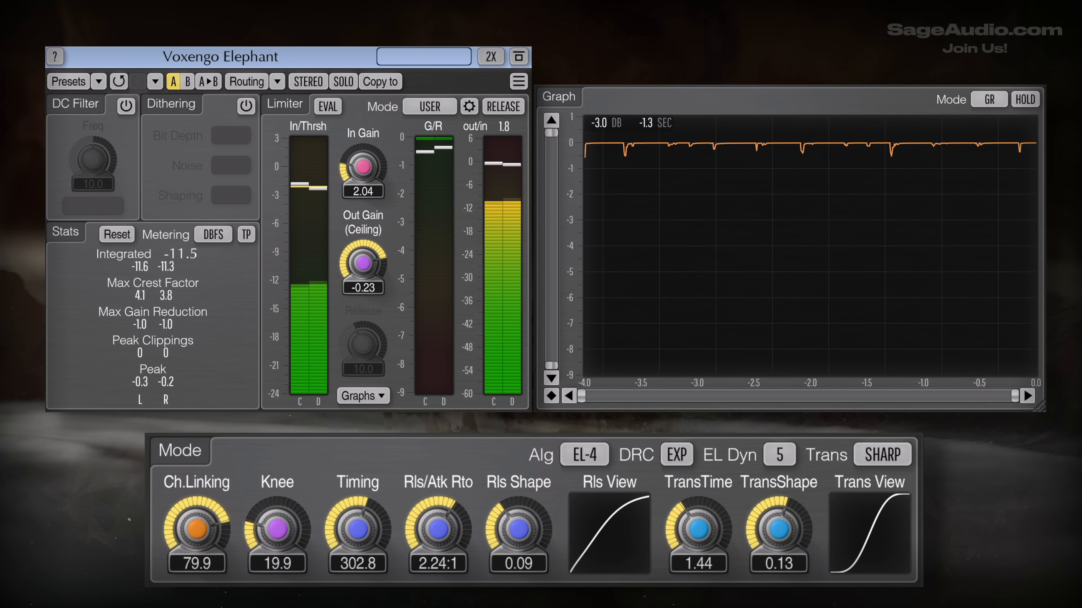